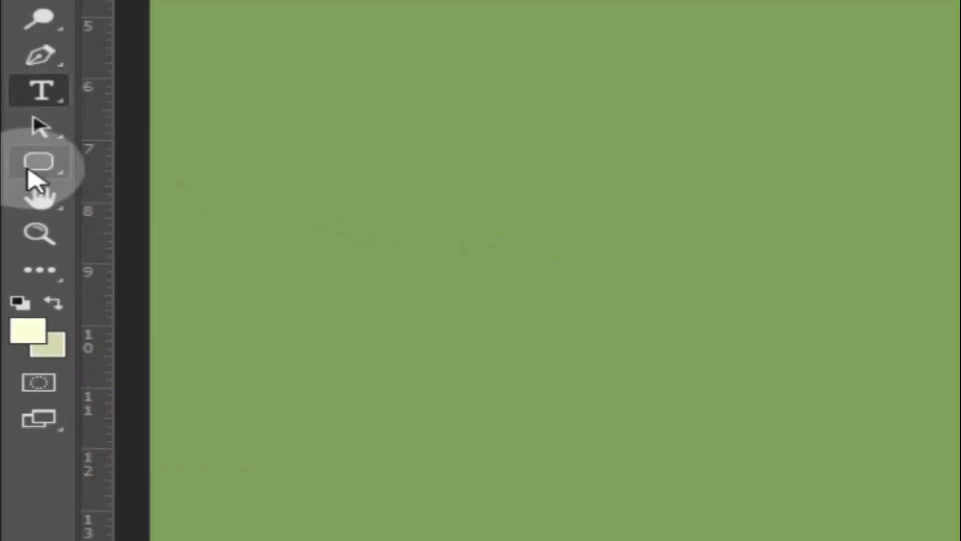
Switch to the Rounded Rectangle Tool from the shape tool group.
{"action": "right_click", "coordinate": [12, 290]}
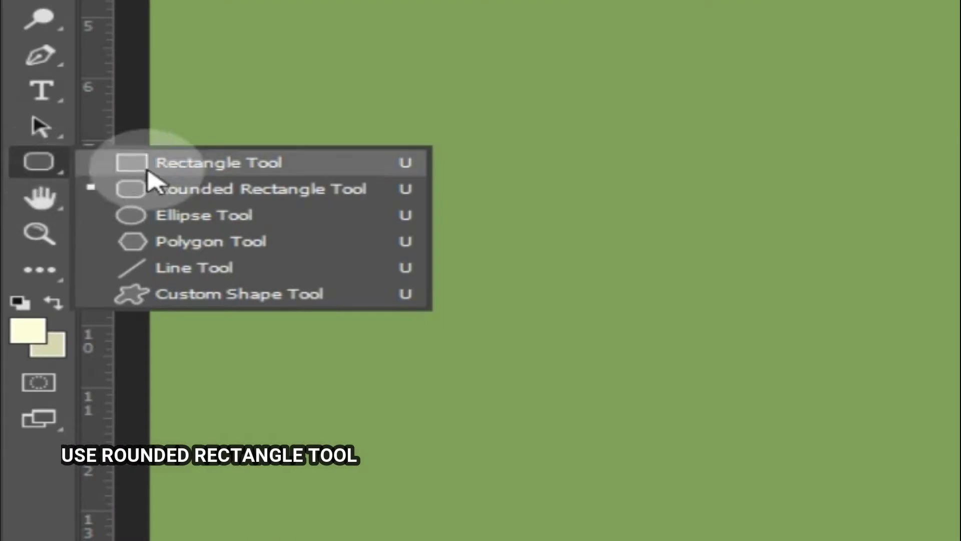
{"action": "left_click", "coordinate": [180, 192]}
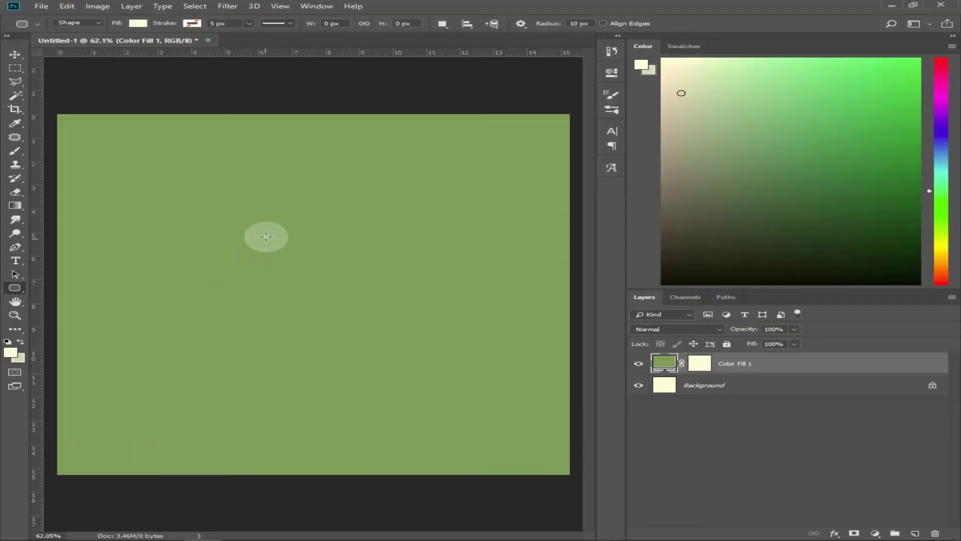
Draw a tall cream rounded rectangle left of centre with a 40 px corner radius.
{"action": "left_click_drag", "start_coordinate": [257, 212], "coordinate": [295, 337]}
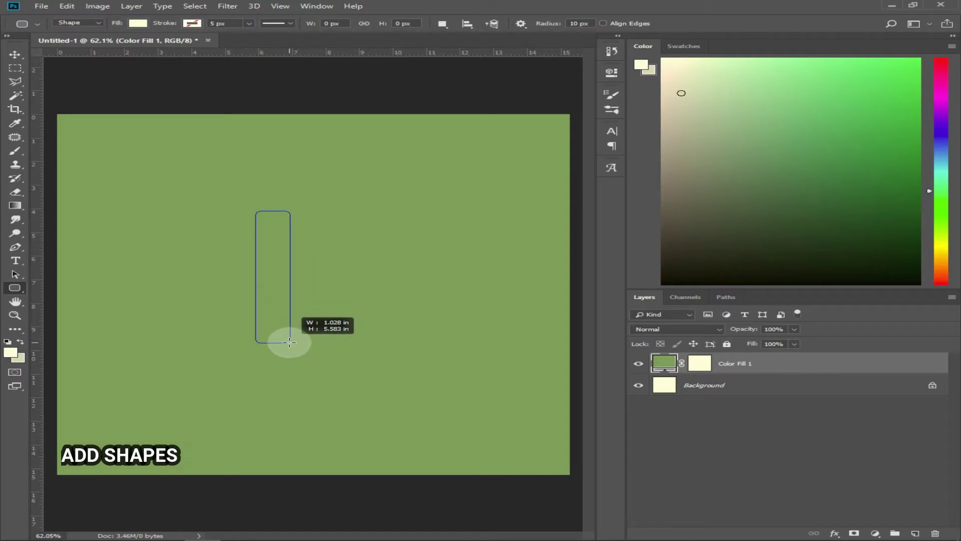
{"action": "left_click_drag", "start_coordinate": [294, 337], "coordinate": [286, 337]}
{"action": "left_click_drag", "start_coordinate": [591, 212], "coordinate": [483, 216]}
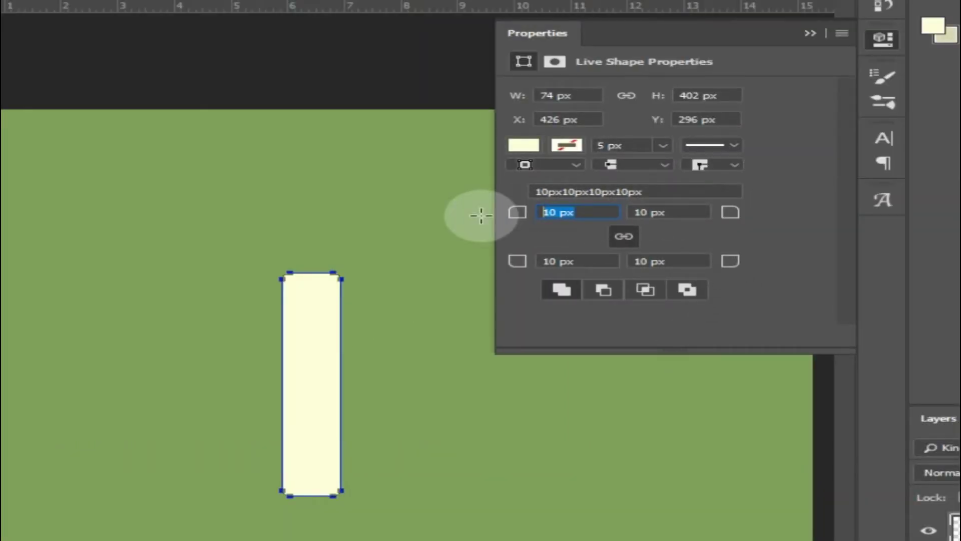
{"action": "type", "text": "40"}
{"action": "key", "text": "Return"}
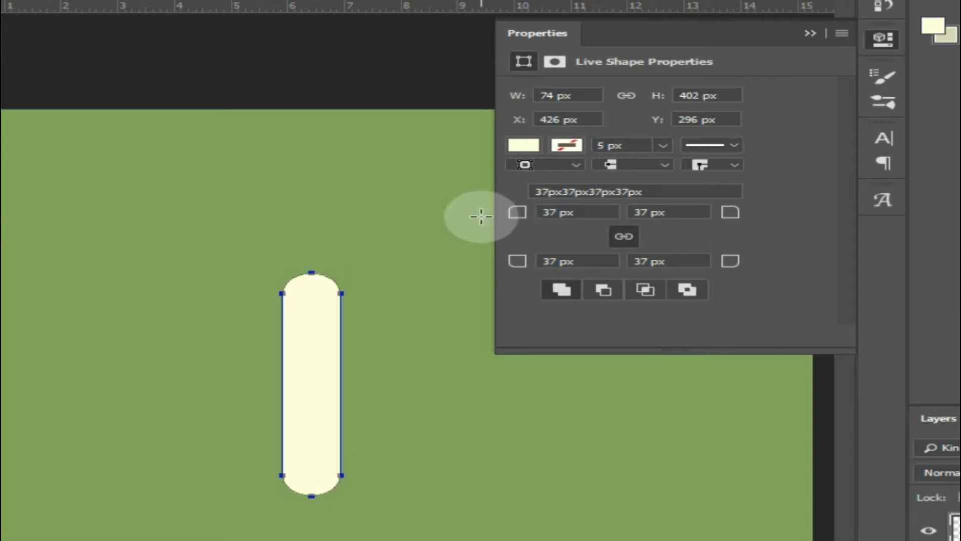
{"action": "left_click", "coordinate": [810, 33]}
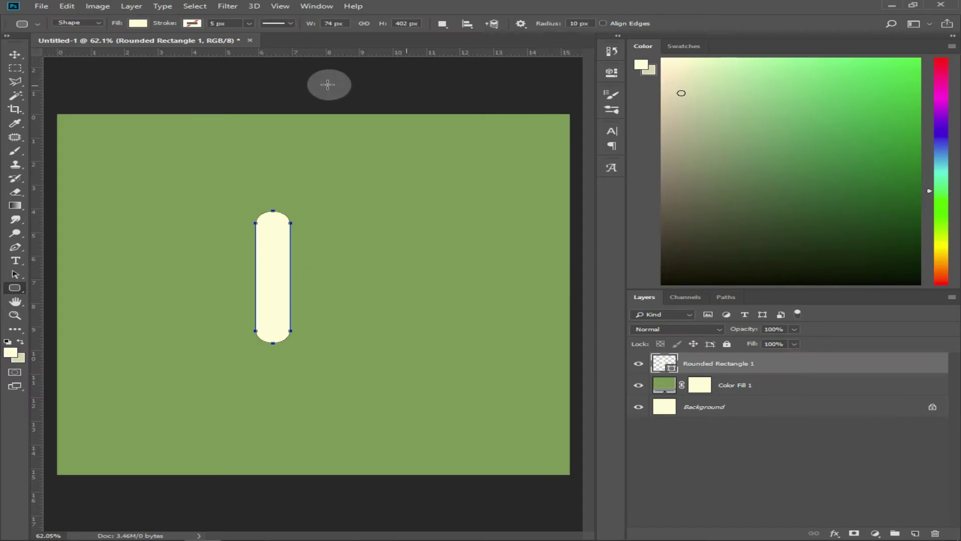
Rotate the cream pill diagonally, shift it right, and place an overlapping copy beside it.
{"action": "key", "text": "v"}
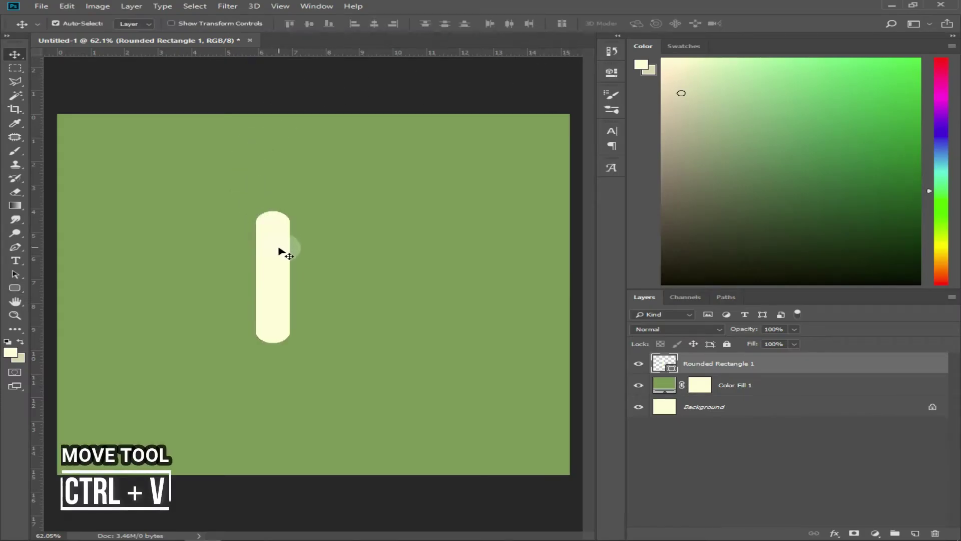
{"action": "key", "text": "ctrl+t"}
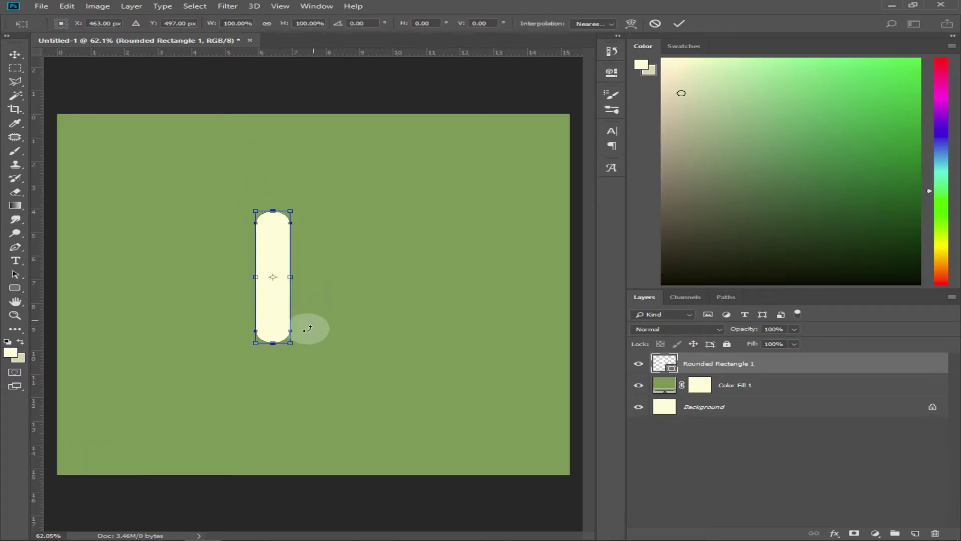
{"action": "left_click_drag", "start_coordinate": [307, 328], "coordinate": [268, 420]}
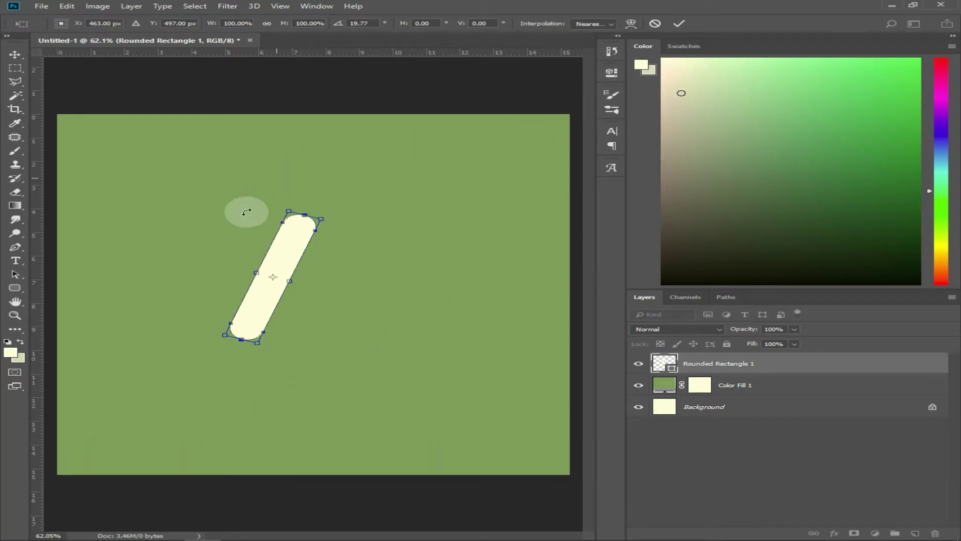
{"action": "key", "text": "Return"}
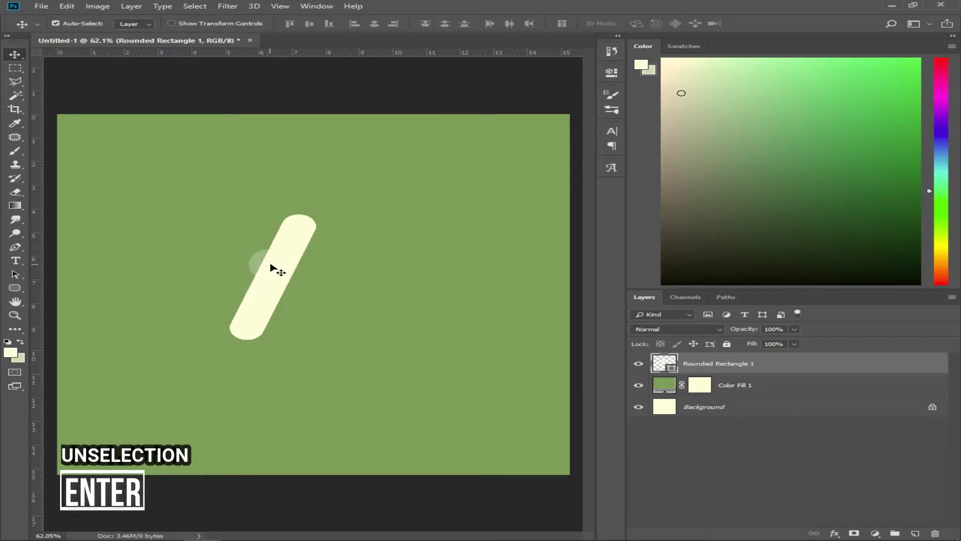
{"action": "left_click_drag", "start_coordinate": [292, 265], "coordinate": [326, 263]}
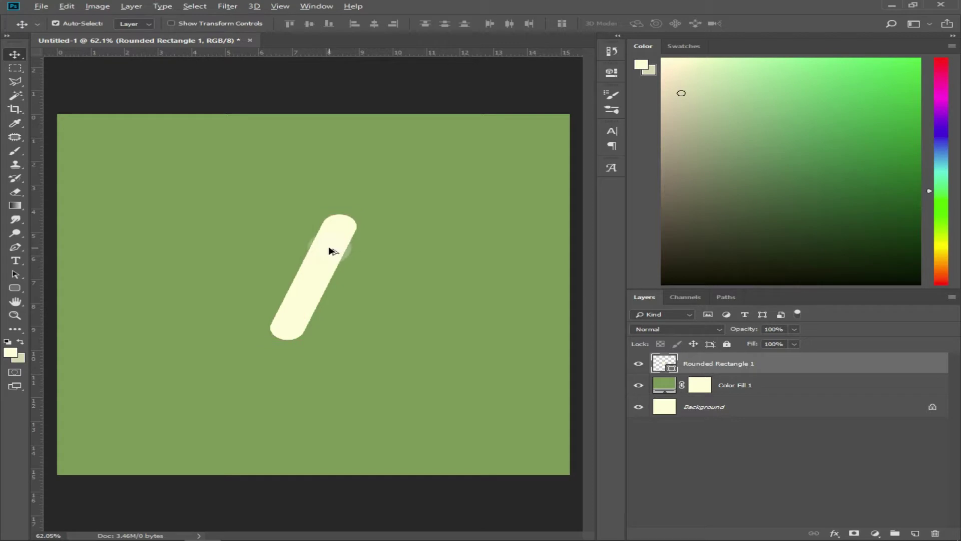
{"action": "mouse_move", "coordinate": [331, 250]}
{"action": "left_mouse_down"}
{"action": "mouse_move", "coordinate": [354, 272]}
{"action": "mouse_move", "coordinate": [365, 242]}
{"action": "left_mouse_up"}
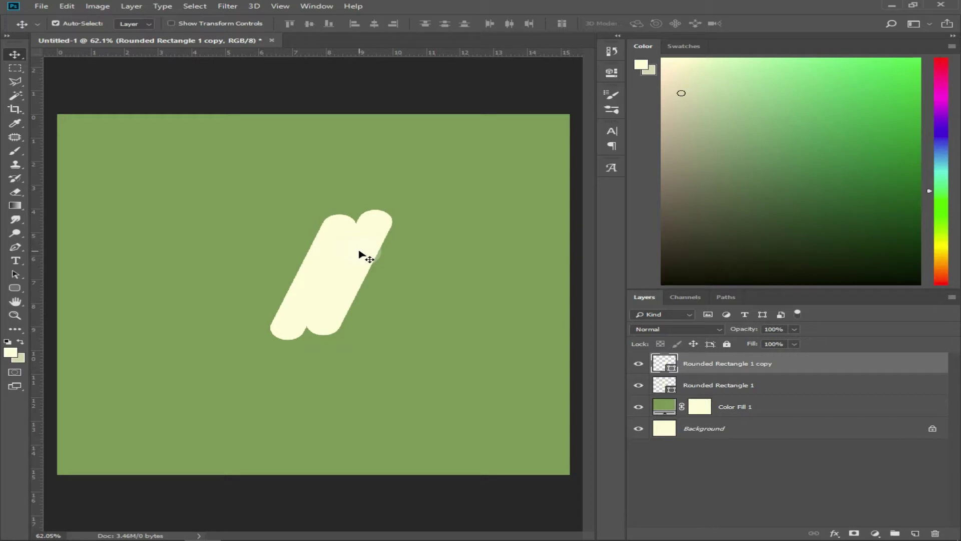
Duplicate the pill and drag the copies up-left, right and left into a staggered cluster.
{"action": "key", "text": "ctrl+j"}
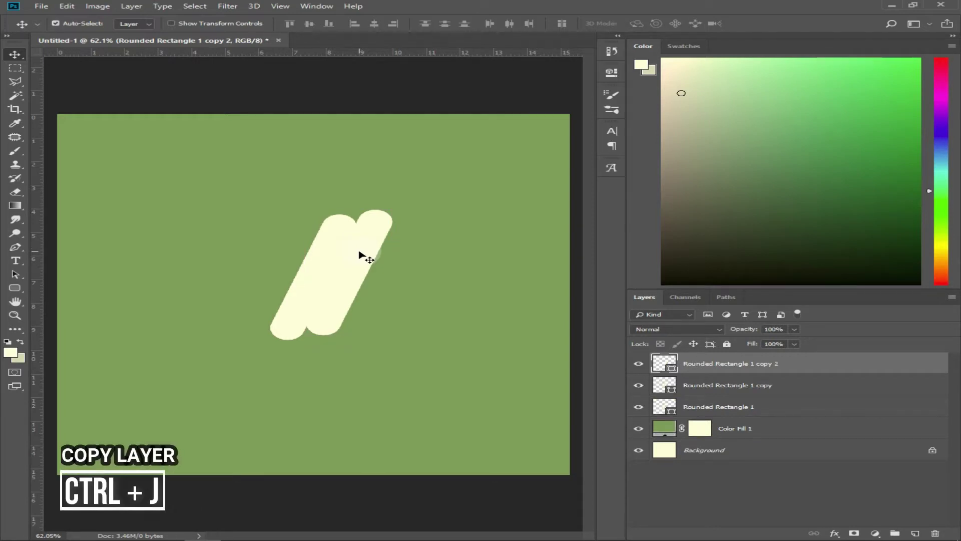
{"action": "left_click_drag", "start_coordinate": [364, 257], "coordinate": [302, 241]}
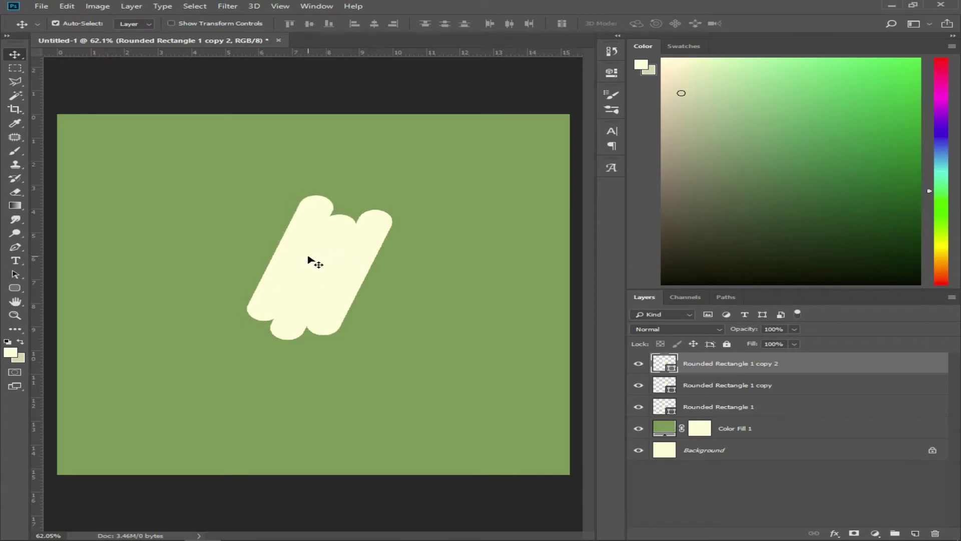
{"action": "mouse_move", "coordinate": [307, 259]}
{"action": "left_mouse_down"}
{"action": "mouse_move", "coordinate": [291, 256]}
{"action": "mouse_move", "coordinate": [332, 257]}
{"action": "mouse_move", "coordinate": [388, 276]}
{"action": "mouse_move", "coordinate": [382, 284]}
{"action": "mouse_move", "coordinate": [398, 258]}
{"action": "mouse_move", "coordinate": [378, 291]}
{"action": "mouse_move", "coordinate": [305, 249]}
{"action": "mouse_move", "coordinate": [321, 284]}
{"action": "mouse_move", "coordinate": [283, 159]}
{"action": "mouse_move", "coordinate": [286, 191]}
{"action": "mouse_move", "coordinate": [311, 193]}
{"action": "mouse_move", "coordinate": [370, 245]}
{"action": "mouse_move", "coordinate": [404, 251]}
{"action": "mouse_move", "coordinate": [408, 242]}
{"action": "mouse_move", "coordinate": [398, 248]}
{"action": "left_mouse_up"}
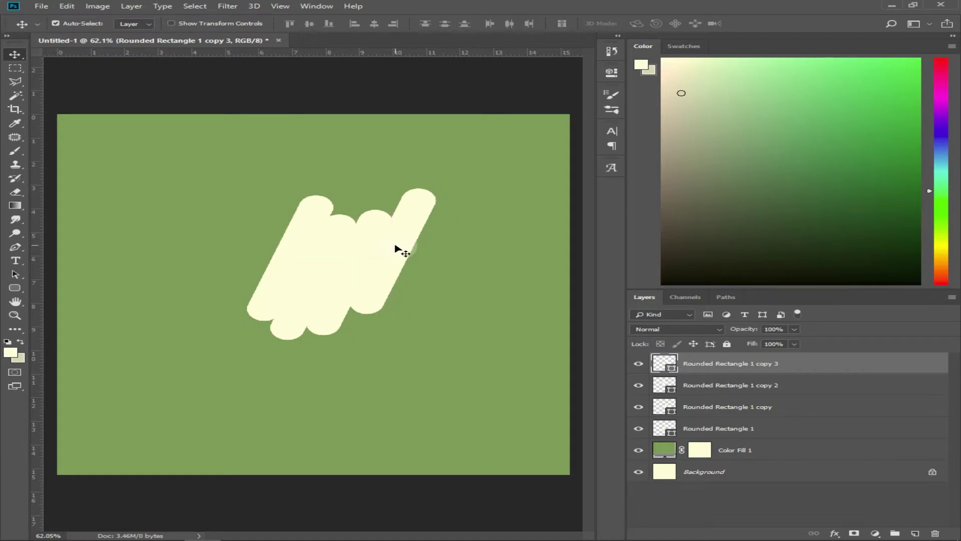
{"action": "key", "text": "ctrl+j"}
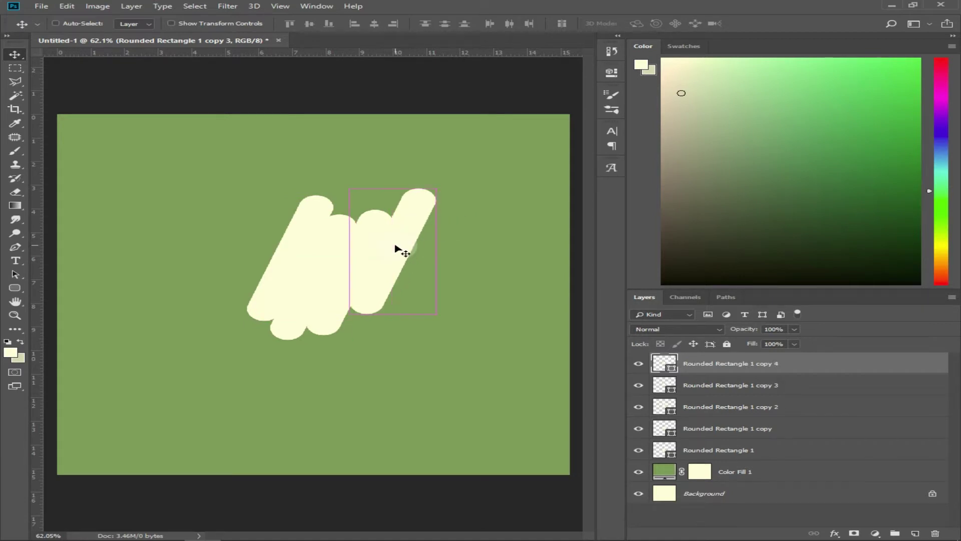
{"action": "mouse_move", "coordinate": [398, 249]}
{"action": "left_mouse_down"}
{"action": "mouse_move", "coordinate": [240, 275]}
{"action": "mouse_move", "coordinate": [247, 278]}
{"action": "left_mouse_up"}
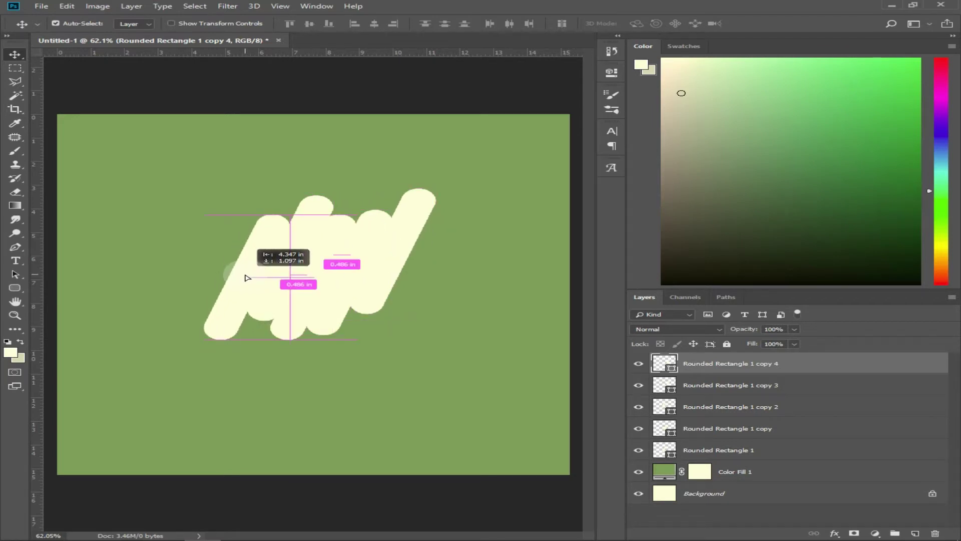
{"action": "left_click_drag", "start_coordinate": [247, 278], "coordinate": [246, 279]}
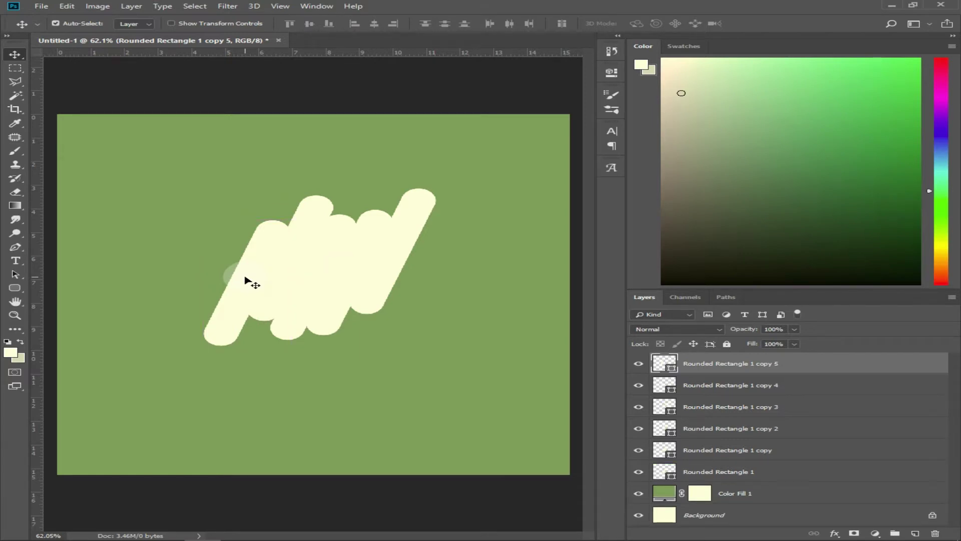
Position further pill copies down-right and at the upper left to complete seven bars.
{"action": "left_click_drag", "start_coordinate": [251, 275], "coordinate": [416, 307]}
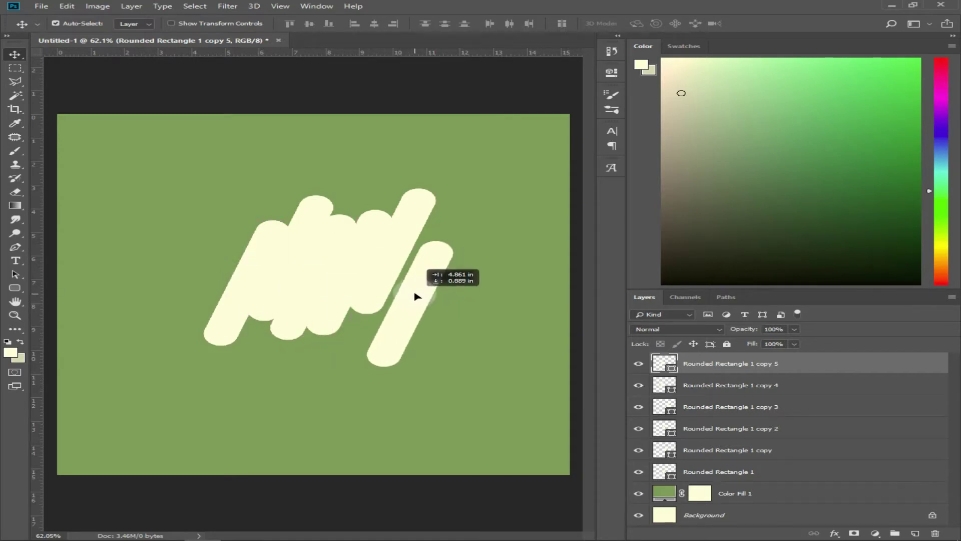
{"action": "left_click_drag", "start_coordinate": [417, 305], "coordinate": [417, 293]}
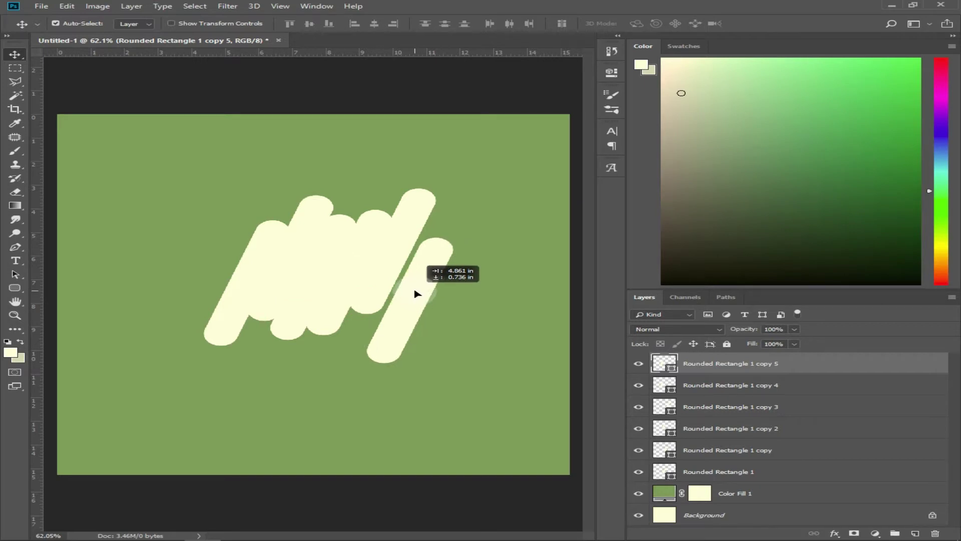
{"action": "left_click_drag", "start_coordinate": [417, 293], "coordinate": [419, 292]}
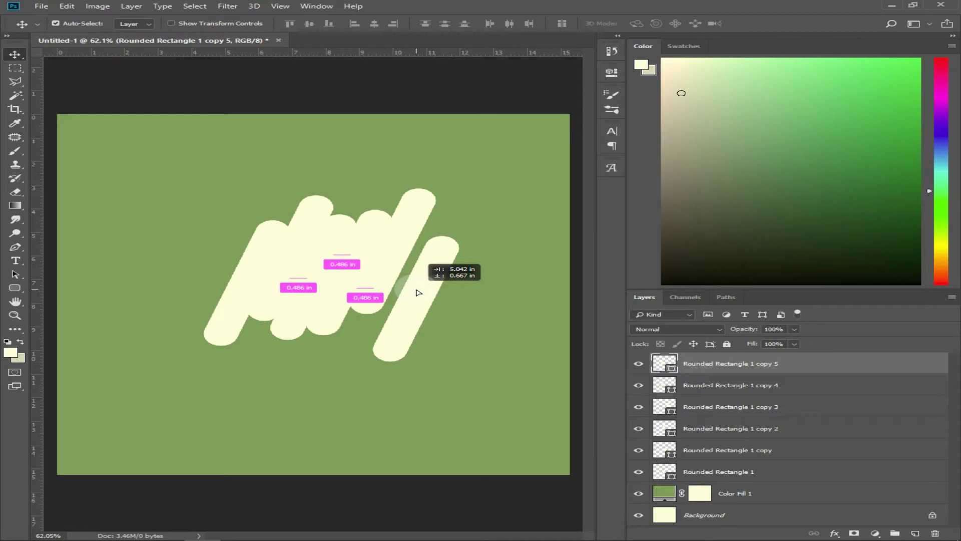
{"action": "left_click_drag", "start_coordinate": [417, 293], "coordinate": [226, 229]}
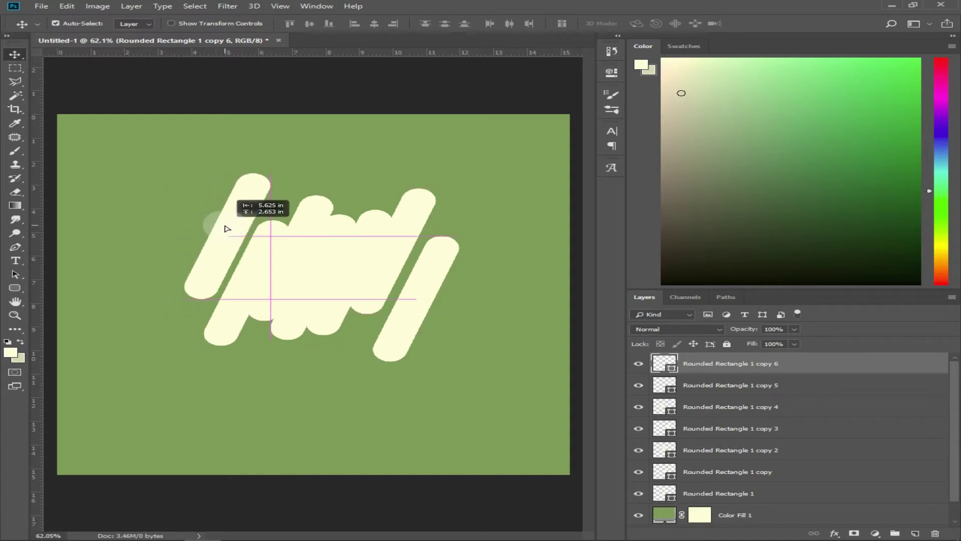
{"action": "left_click_drag", "start_coordinate": [227, 228], "coordinate": [228, 224]}
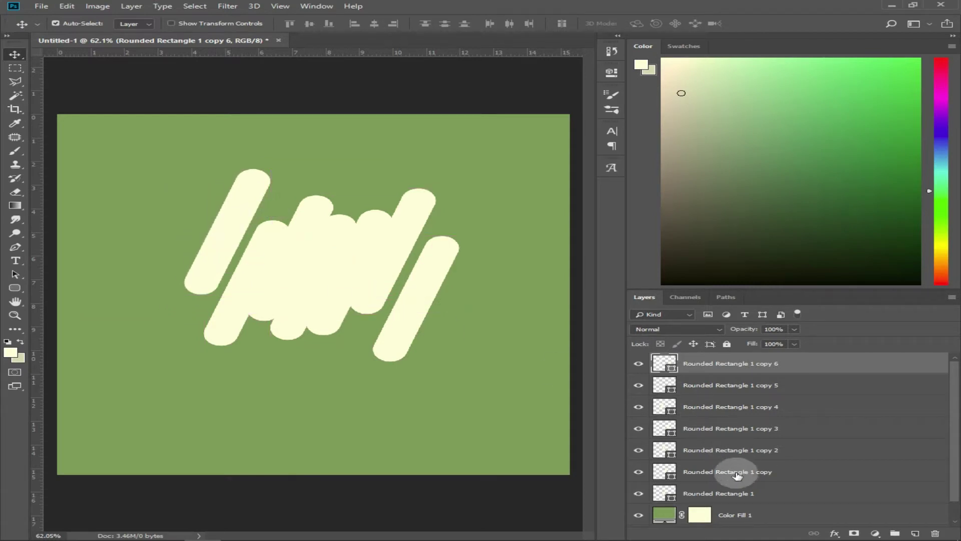
Merge all seven Rounded Rectangle layers into a single shape layer.
{"action": "left_click", "coordinate": [759, 496], "text": "shift"}
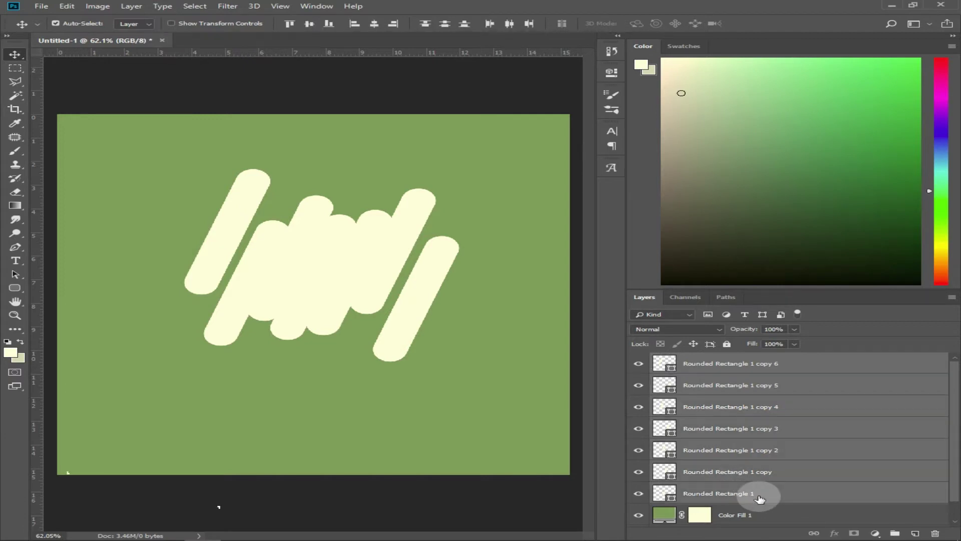
{"action": "right_click", "coordinate": [761, 498]}
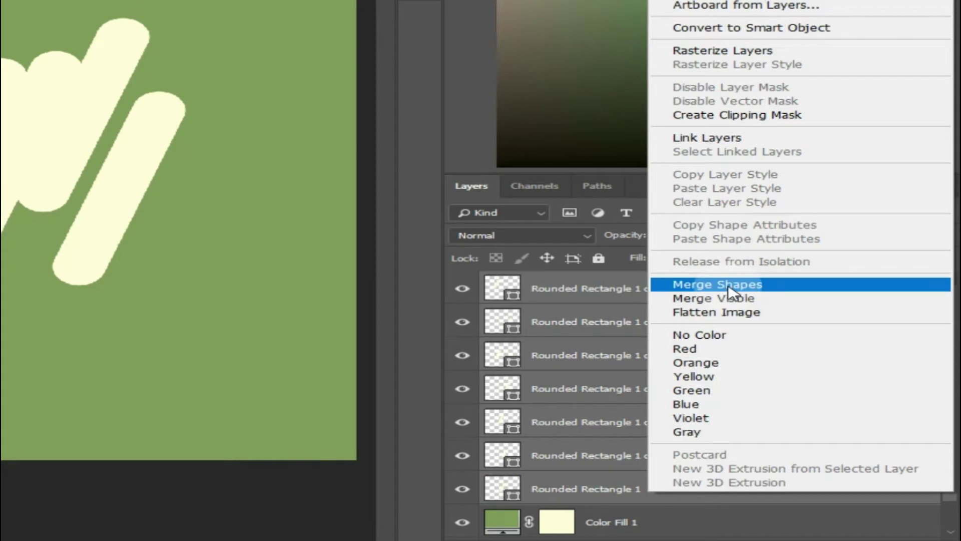
{"action": "left_click", "coordinate": [730, 289]}
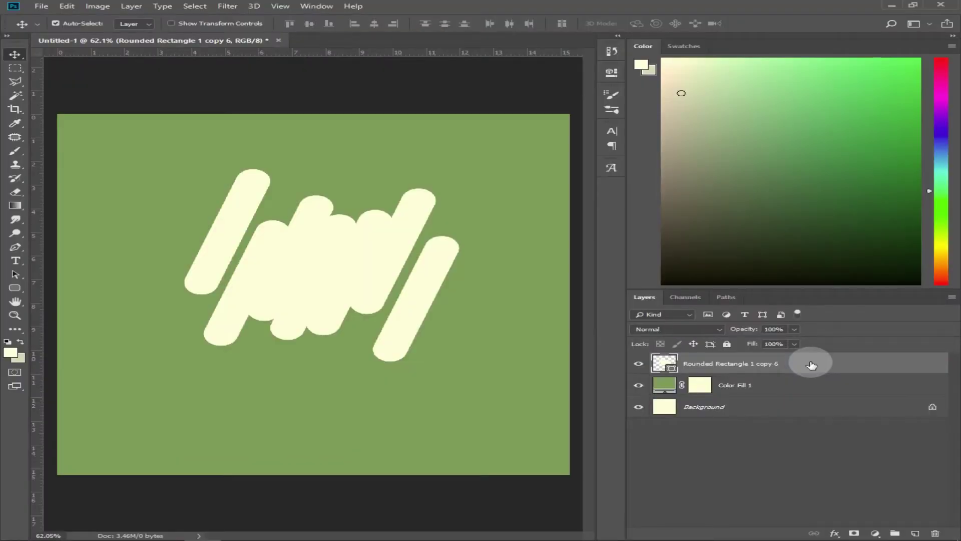
{"action": "key", "text": "ctrl+t"}
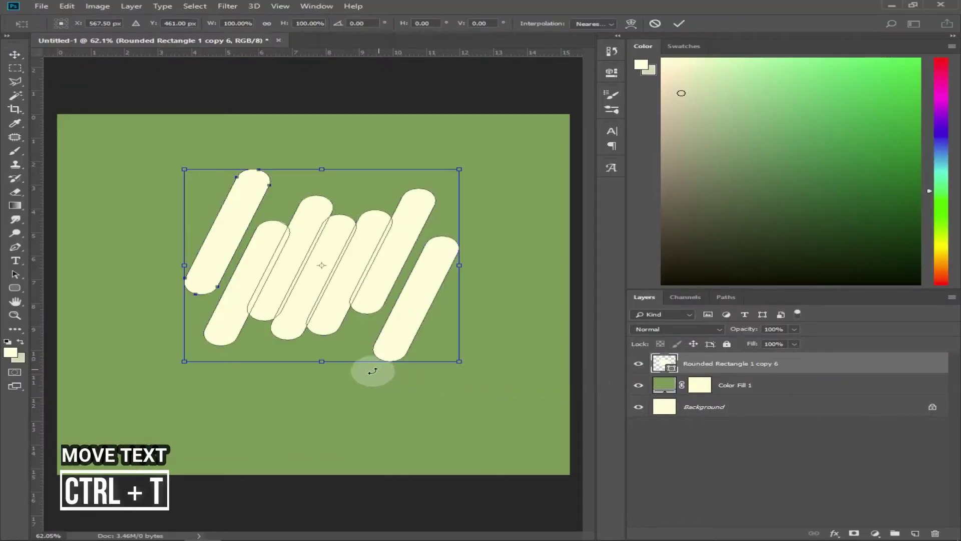
Rotate the merged bars to about 8.5°, scale them up and shift them left.
{"action": "left_click_drag", "start_coordinate": [355, 380], "coordinate": [343, 393]}
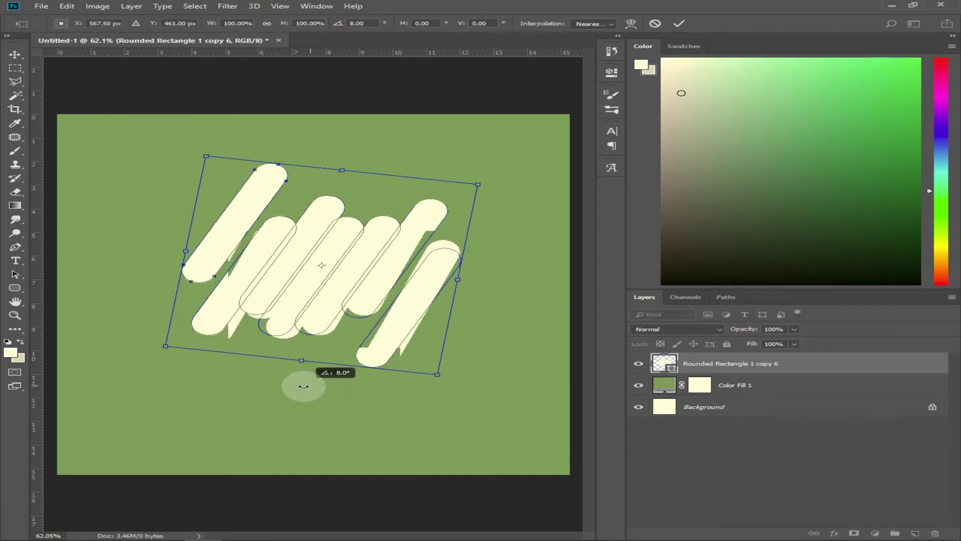
{"action": "left_click_drag", "start_coordinate": [321, 384], "coordinate": [307, 386]}
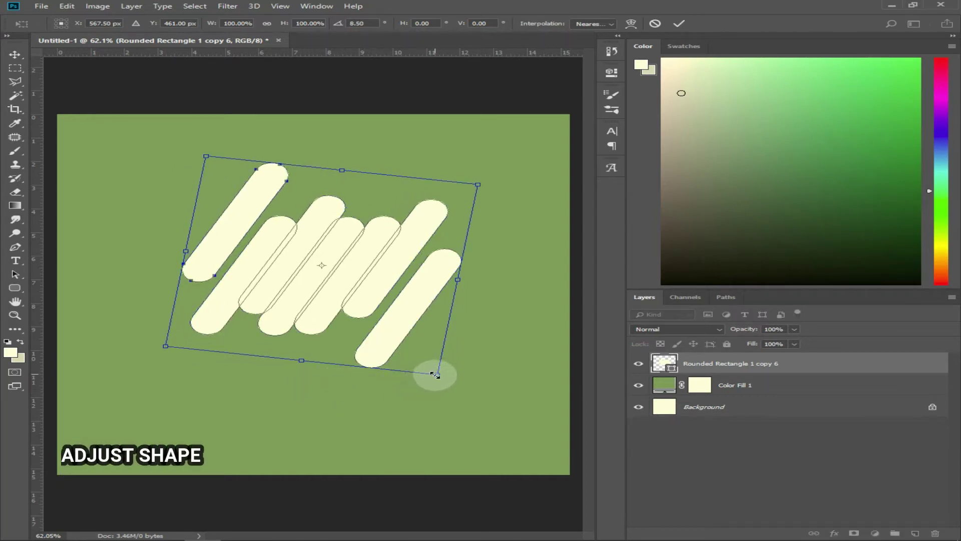
{"action": "left_click_drag", "start_coordinate": [435, 375], "coordinate": [500, 416]}
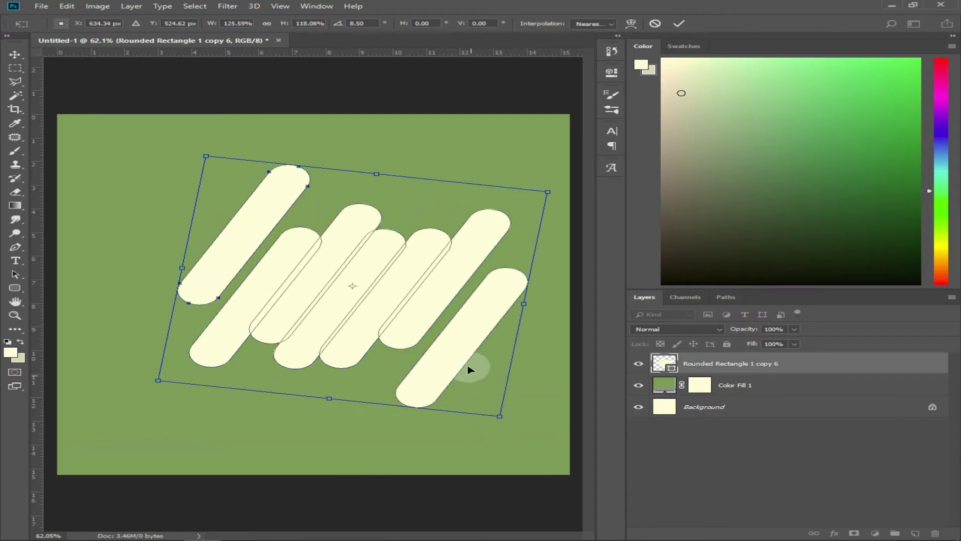
{"action": "left_click_drag", "start_coordinate": [469, 369], "coordinate": [426, 361]}
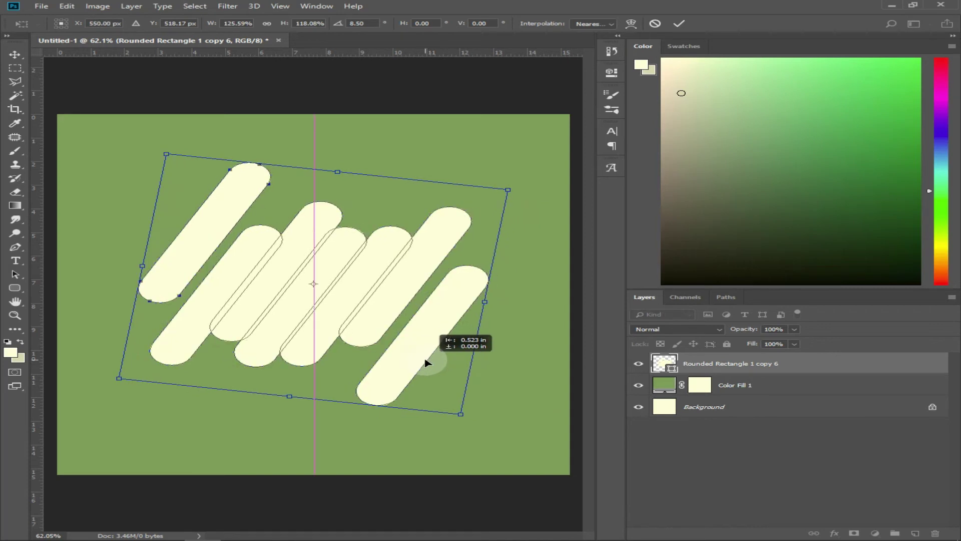
{"action": "left_click", "coordinate": [679, 24]}
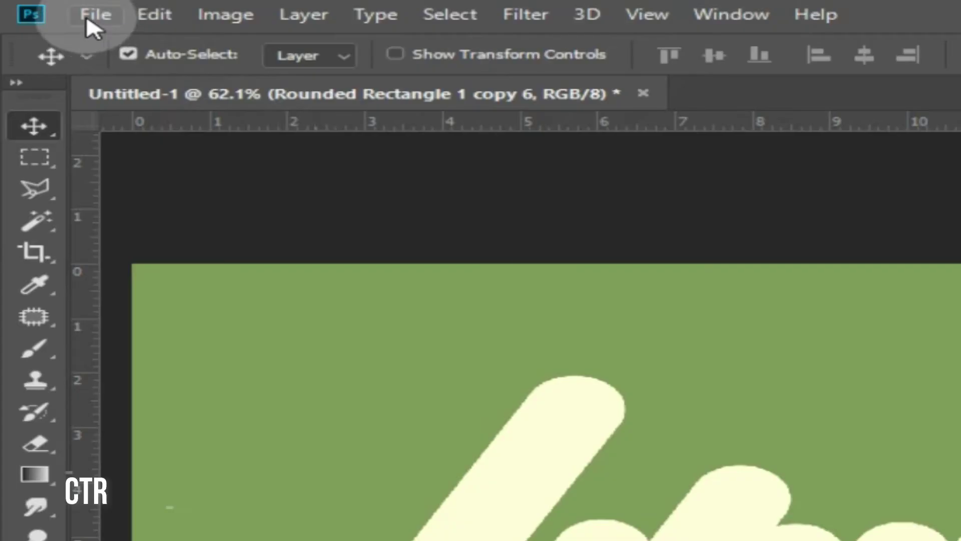
Open the climbing photo, unlock its background, and drag it into the Untitled-1 poster.
{"action": "left_click", "coordinate": [41, 7]}
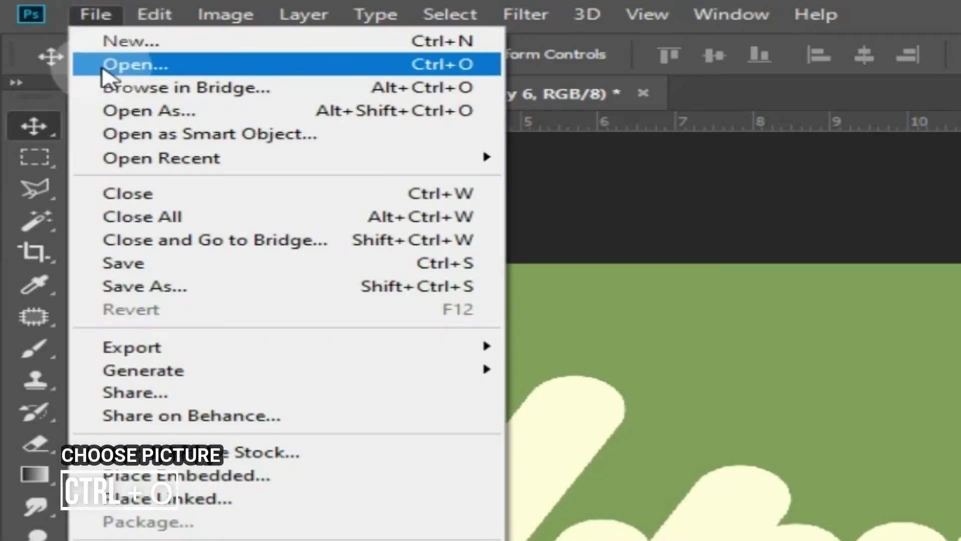
{"action": "left_click", "coordinate": [103, 69]}
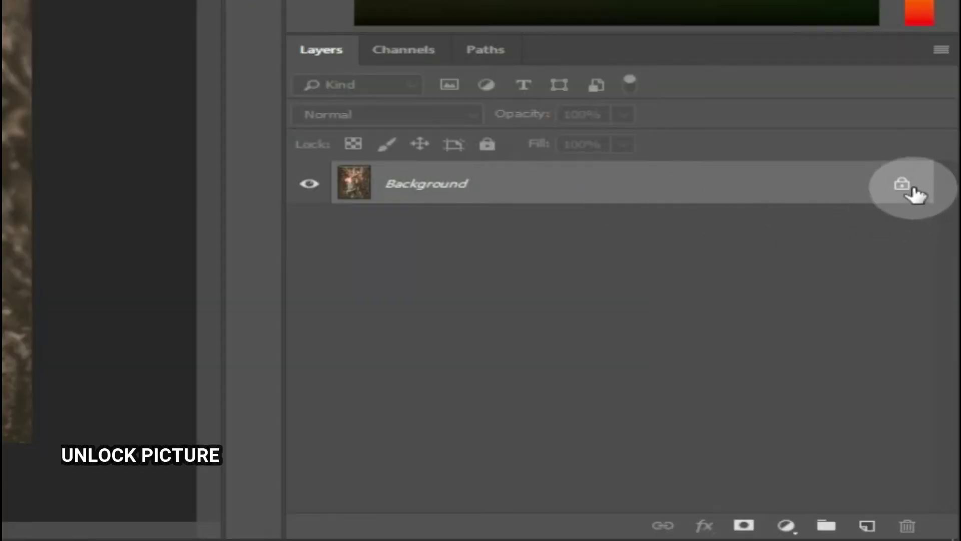
{"action": "left_click", "coordinate": [932, 363]}
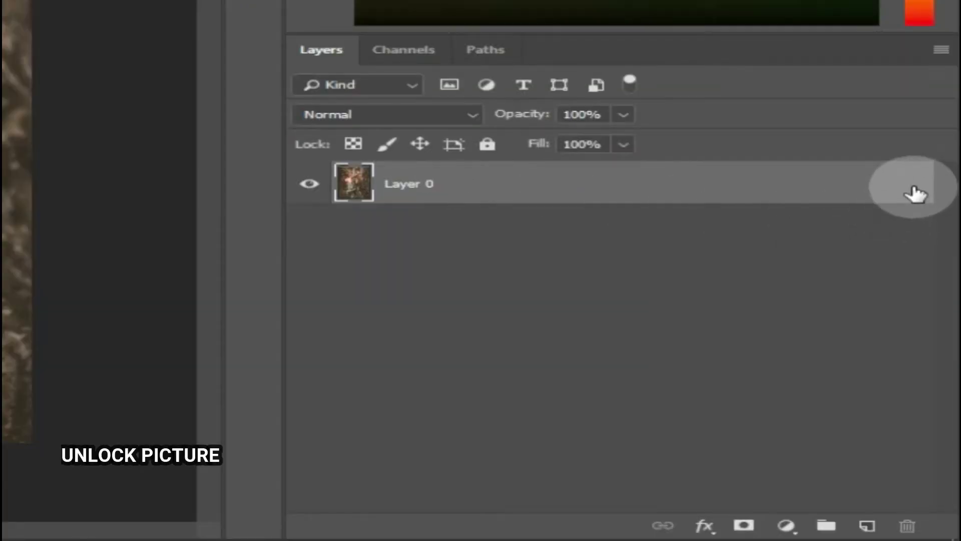
{"action": "mouse_move", "coordinate": [756, 365]}
{"action": "left_mouse_down"}
{"action": "mouse_move", "coordinate": [496, 246]}
{"action": "mouse_move", "coordinate": [167, 66]}
{"action": "mouse_move", "coordinate": [135, 39]}
{"action": "mouse_move", "coordinate": [294, 155]}
{"action": "mouse_move", "coordinate": [340, 221]}
{"action": "left_mouse_up"}
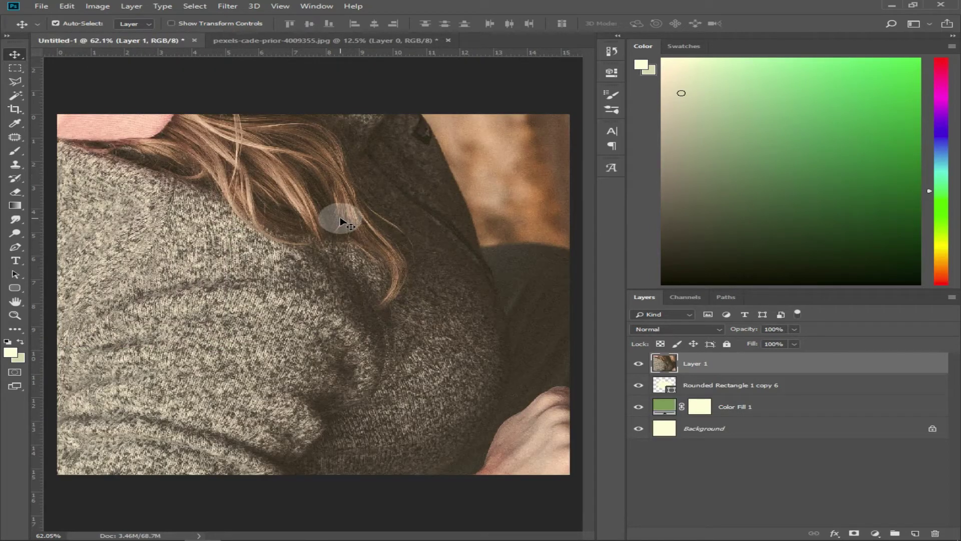
{"action": "scroll", "coordinate": [340, 222], "scroll_direction": "down", "scroll_amount": 1, "text": "alt"}
{"action": "scroll", "coordinate": [339, 222], "scroll_direction": "down", "scroll_amount": 2, "text": "alt"}
{"action": "scroll", "coordinate": [339, 222], "scroll_direction": "down", "scroll_amount": 1, "text": "alt"}
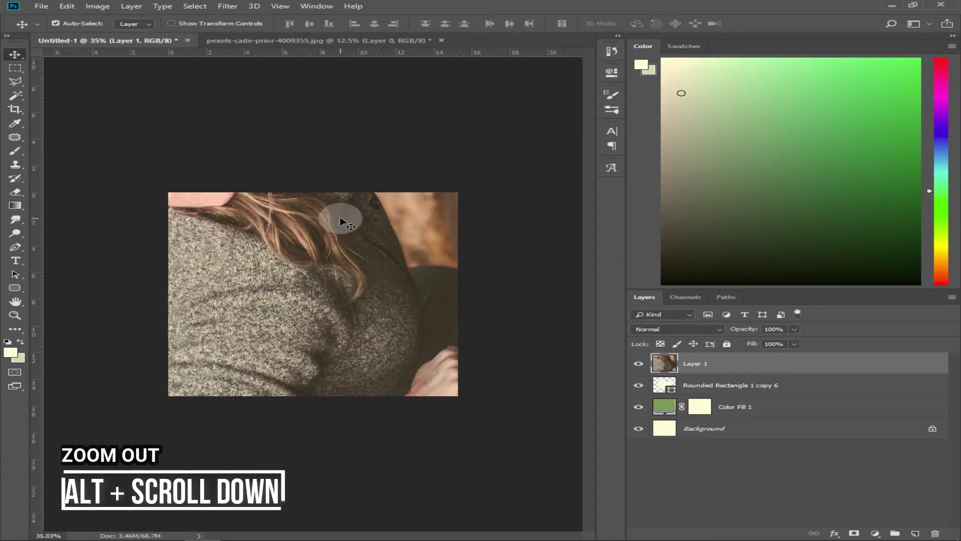
{"action": "scroll", "coordinate": [339, 222], "scroll_direction": "down", "scroll_amount": 2, "text": "alt"}
Scale the climber photo down proportionally to fit the poster.
{"action": "key", "text": "ctrl+t"}
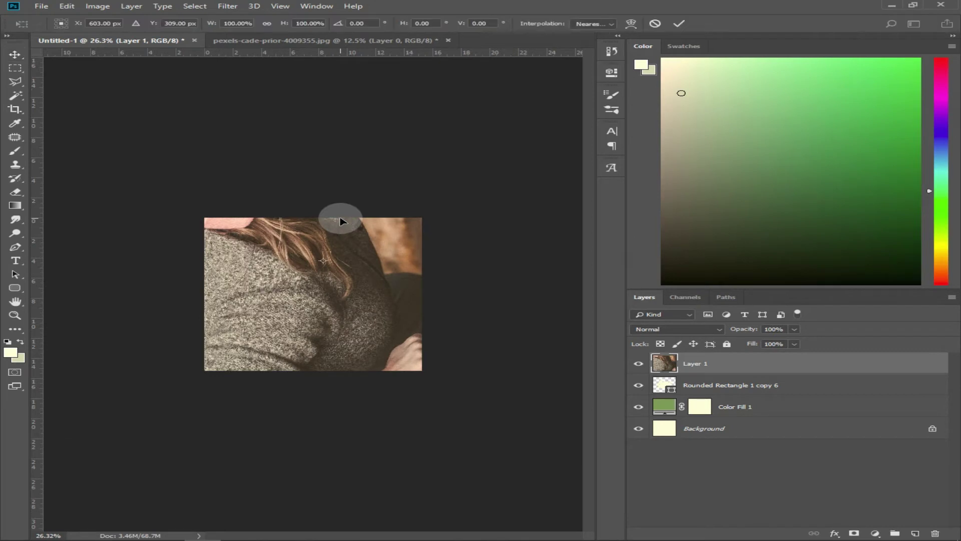
{"action": "scroll", "coordinate": [340, 222], "scroll_direction": "down", "scroll_amount": 1, "text": "alt"}
{"action": "scroll", "coordinate": [340, 222], "scroll_direction": "down", "scroll_amount": 1, "text": "alt"}
{"action": "scroll", "coordinate": [340, 222], "scroll_direction": "down", "scroll_amount": 2, "text": "alt"}
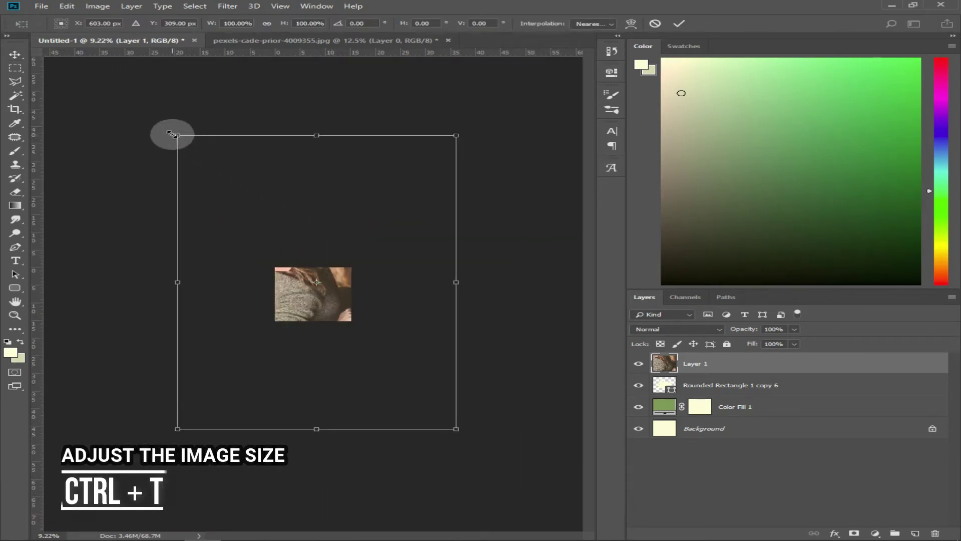
{"action": "mouse_move", "coordinate": [172, 134]}
{"action": "left_mouse_down"}
{"action": "mouse_move", "coordinate": [407, 373]}
{"action": "mouse_move", "coordinate": [316, 273]}
{"action": "left_mouse_up"}
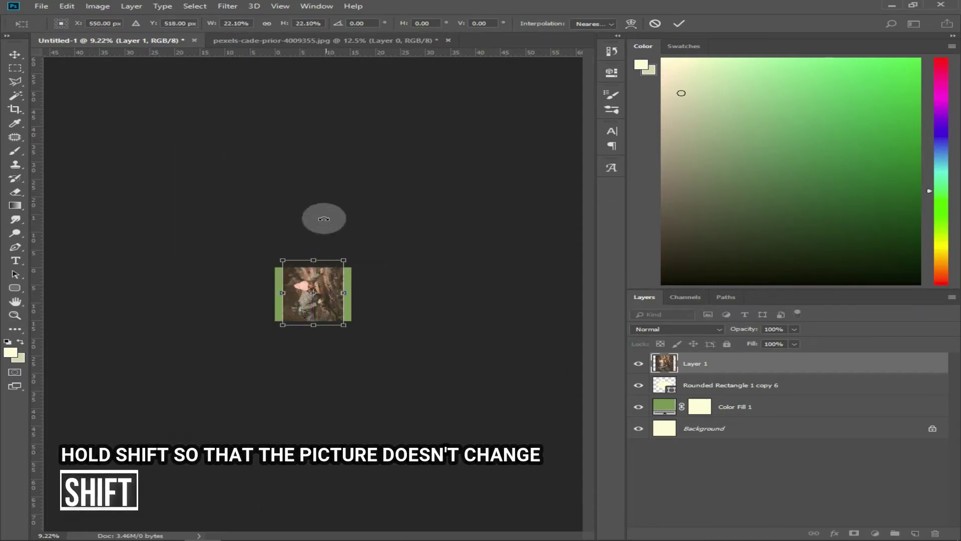
{"action": "scroll", "coordinate": [322, 214], "scroll_direction": "up", "scroll_amount": 1, "text": "alt"}
{"action": "scroll", "coordinate": [322, 211], "scroll_direction": "up", "scroll_amount": 1, "text": "alt"}
{"action": "scroll", "coordinate": [322, 211], "scroll_direction": "up", "scroll_amount": 1, "text": "alt"}
{"action": "scroll", "coordinate": [322, 211], "scroll_direction": "up", "scroll_amount": 1, "text": "alt"}
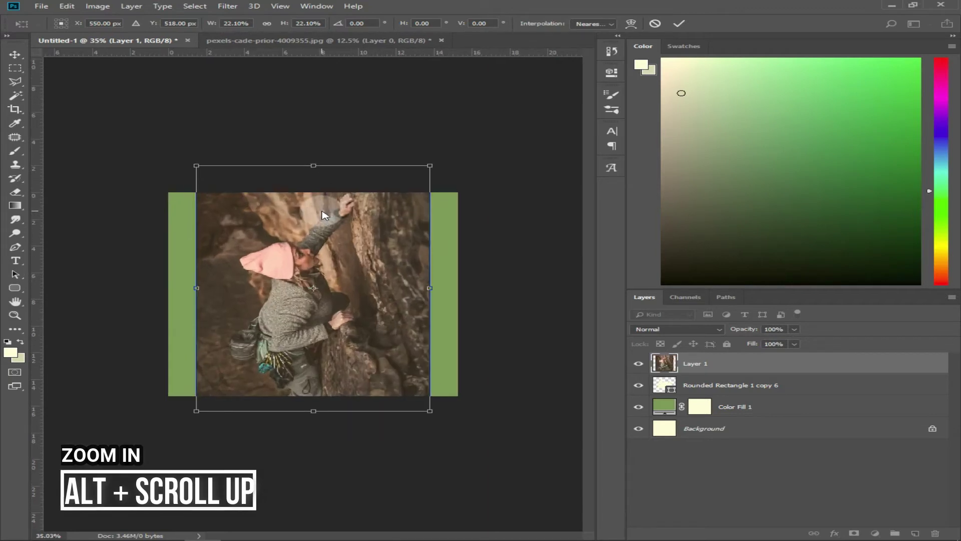
{"action": "left_click", "coordinate": [678, 25]}
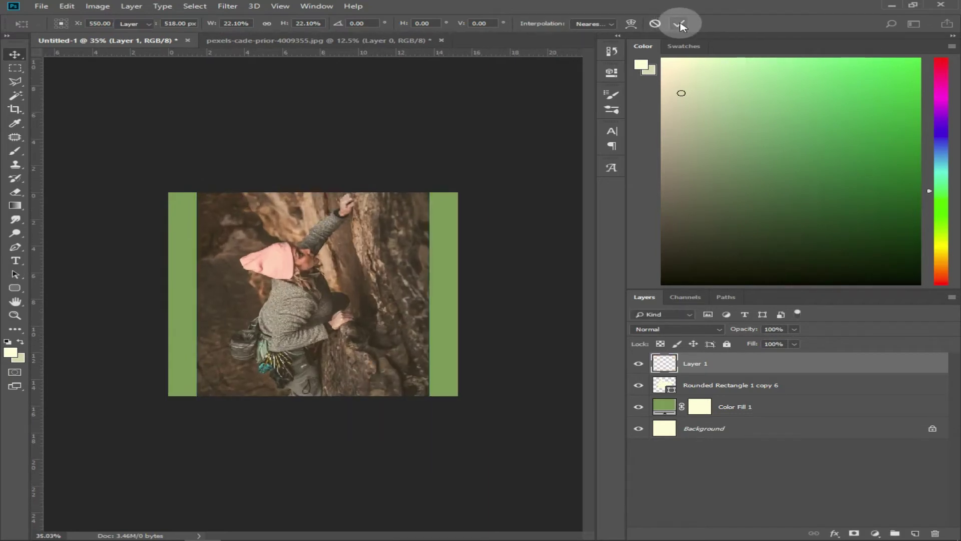
Clip the photo to the rounded bars with a clipping mask.
{"action": "right_click", "coordinate": [797, 367]}
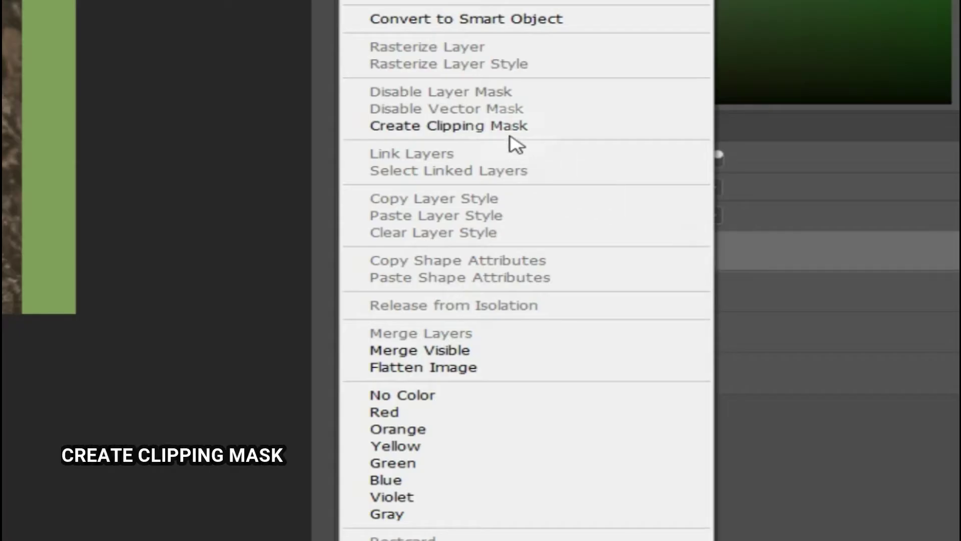
{"action": "left_click", "coordinate": [687, 297]}
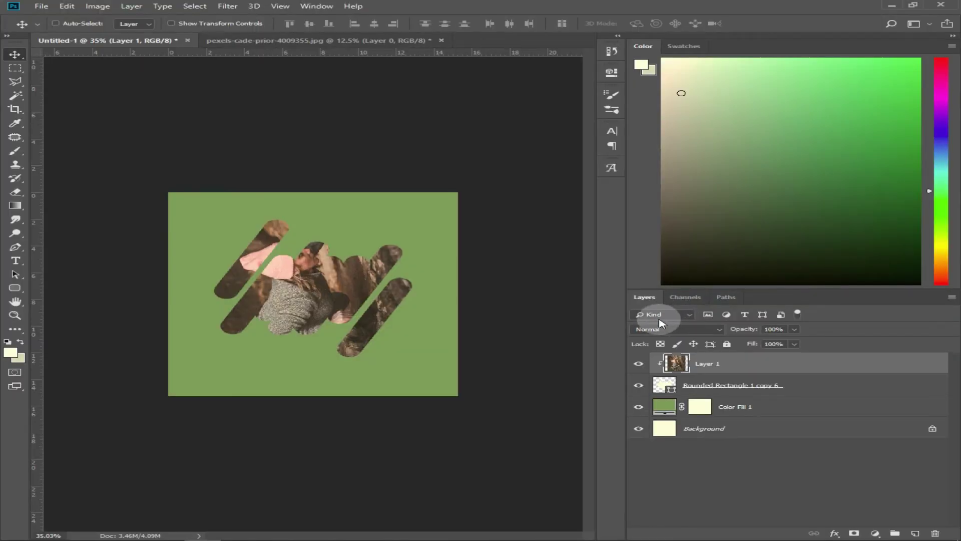
{"action": "key", "text": "ctrl+t"}
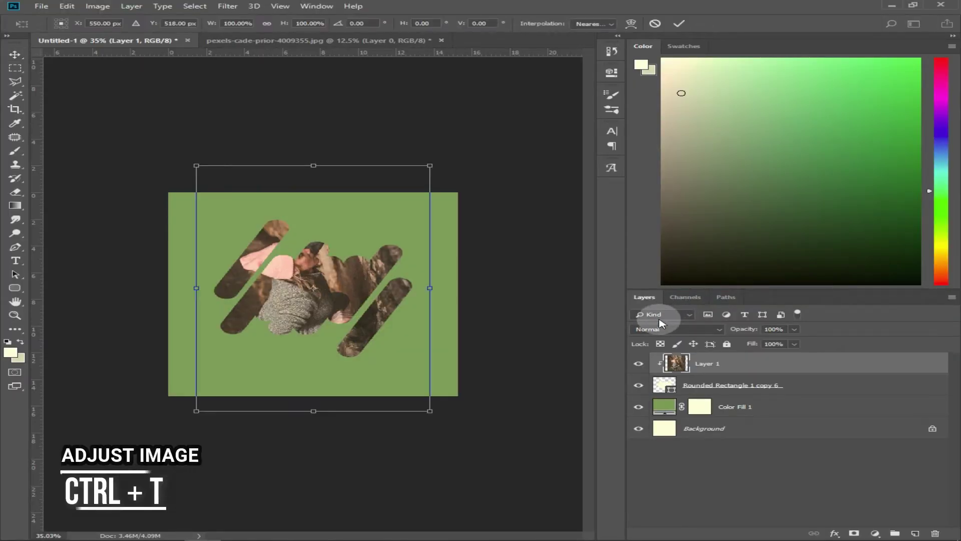
Move the clipped photo up and left and shrink it slightly to frame the climber.
{"action": "left_click_drag", "start_coordinate": [338, 289], "coordinate": [336, 332]}
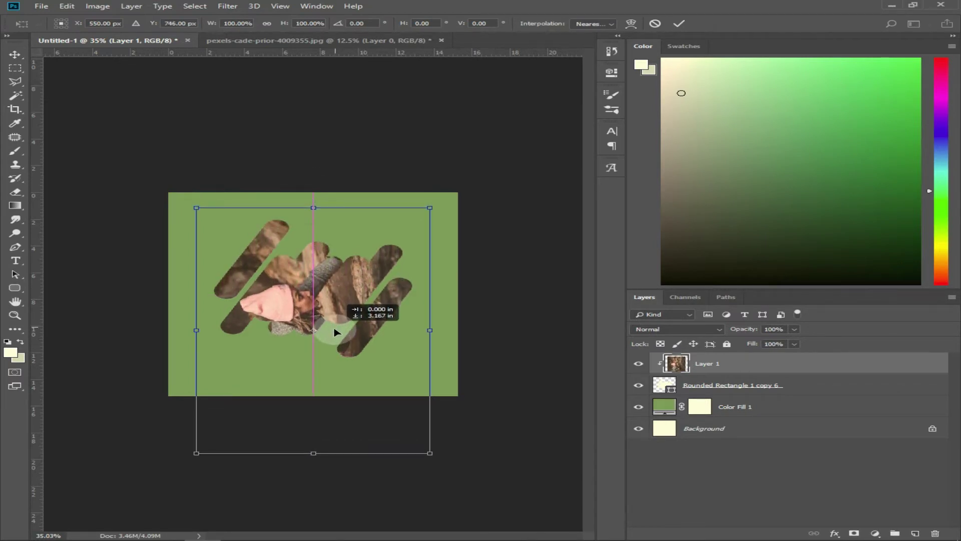
{"action": "left_click_drag", "start_coordinate": [195, 210], "coordinate": [210, 222]}
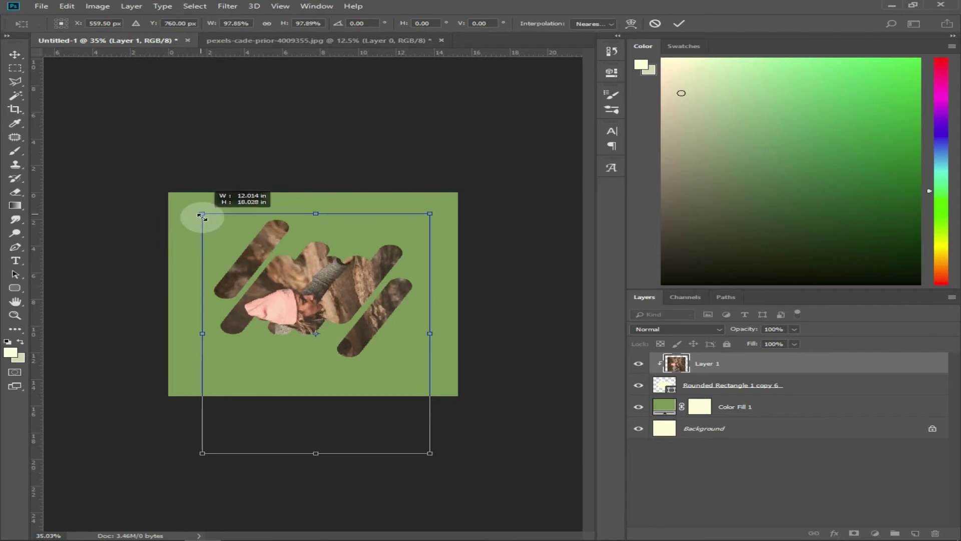
{"action": "left_click_drag", "start_coordinate": [336, 272], "coordinate": [326, 248]}
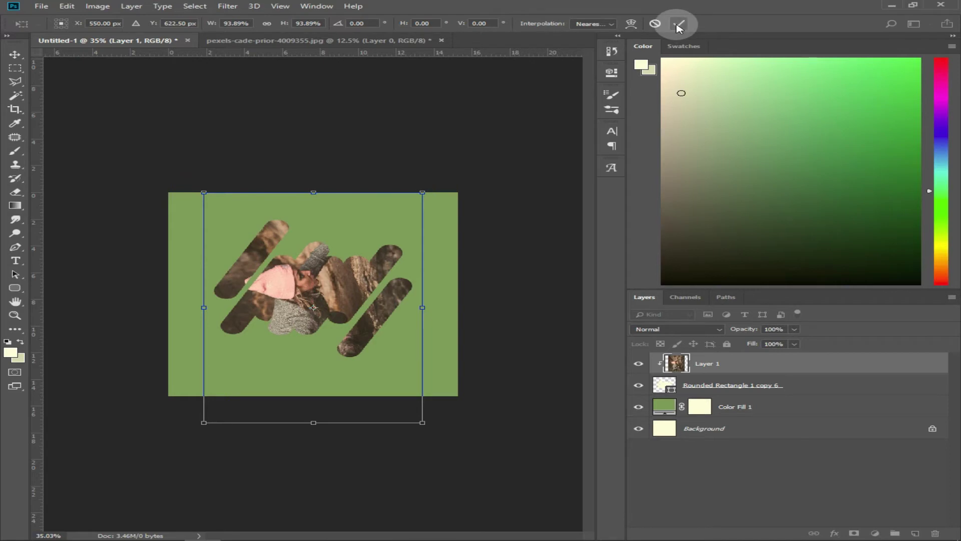
{"action": "left_click", "coordinate": [679, 25]}
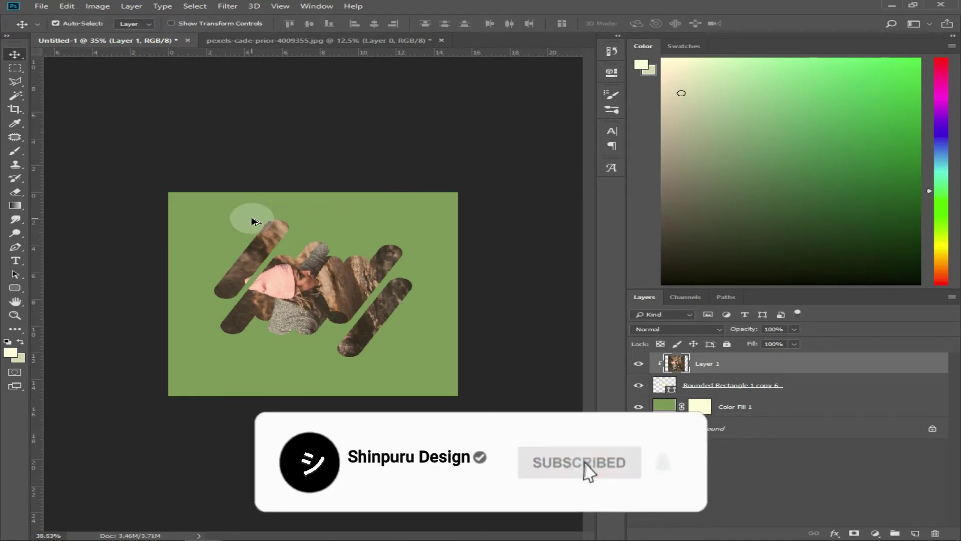
Draw a text box for the NOW! REGISTER heading in the top-right area.
{"action": "scroll", "coordinate": [253, 221], "scroll_direction": "up", "scroll_amount": 3}
{"action": "scroll", "coordinate": [253, 221], "scroll_direction": "up", "scroll_amount": 1}
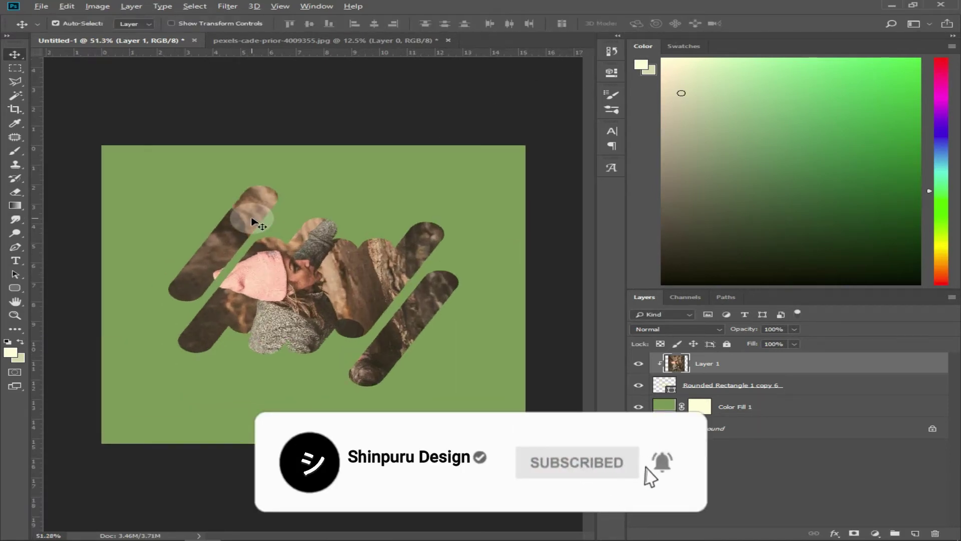
{"action": "scroll", "coordinate": [253, 221], "scroll_direction": "down", "scroll_amount": 1}
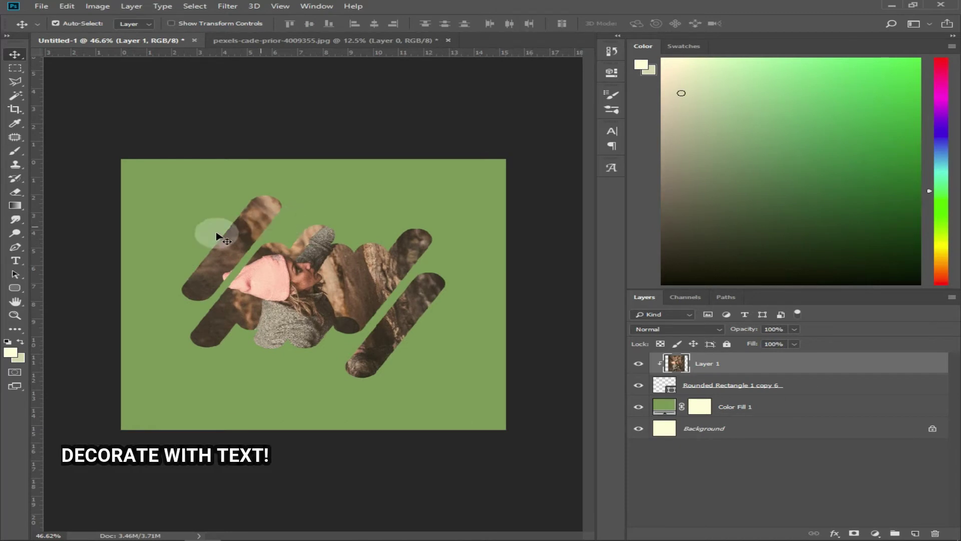
{"action": "left_click", "coordinate": [16, 261]}
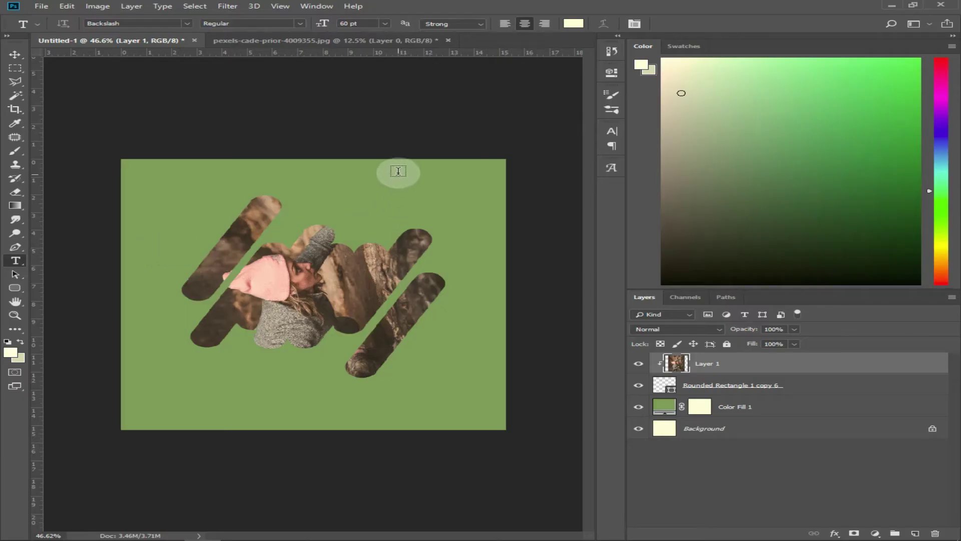
{"action": "left_click", "coordinate": [408, 190]}
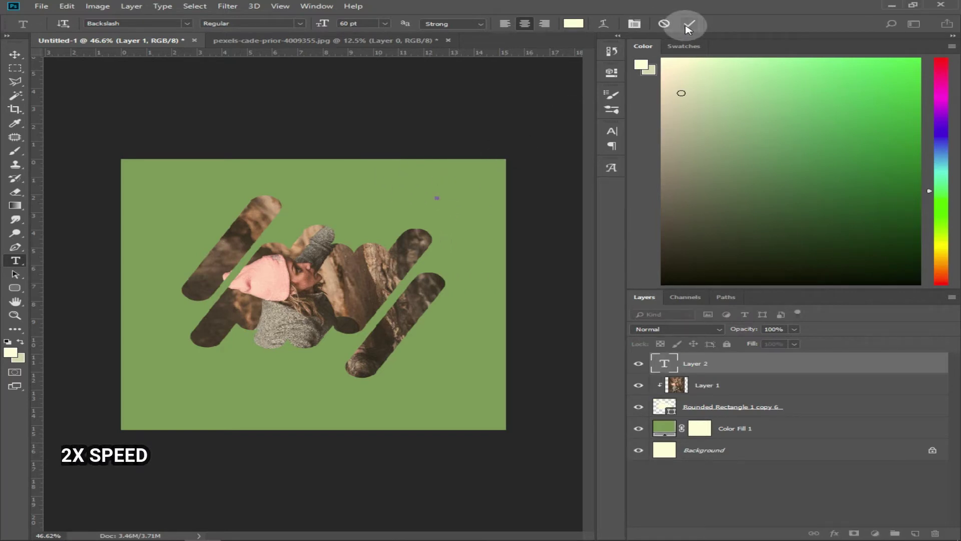
{"action": "key", "text": "Escape"}
{"action": "left_click_drag", "start_coordinate": [373, 186], "coordinate": [507, 231]}
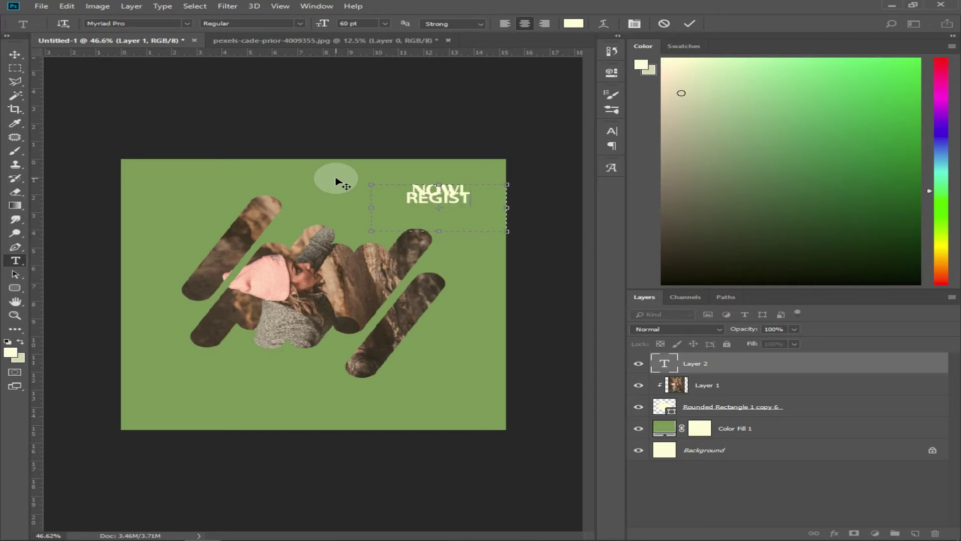
Set the heading's line spacing to 50 pt.
{"action": "key", "text": "ctrl+a"}
{"action": "left_click", "coordinate": [611, 131]}
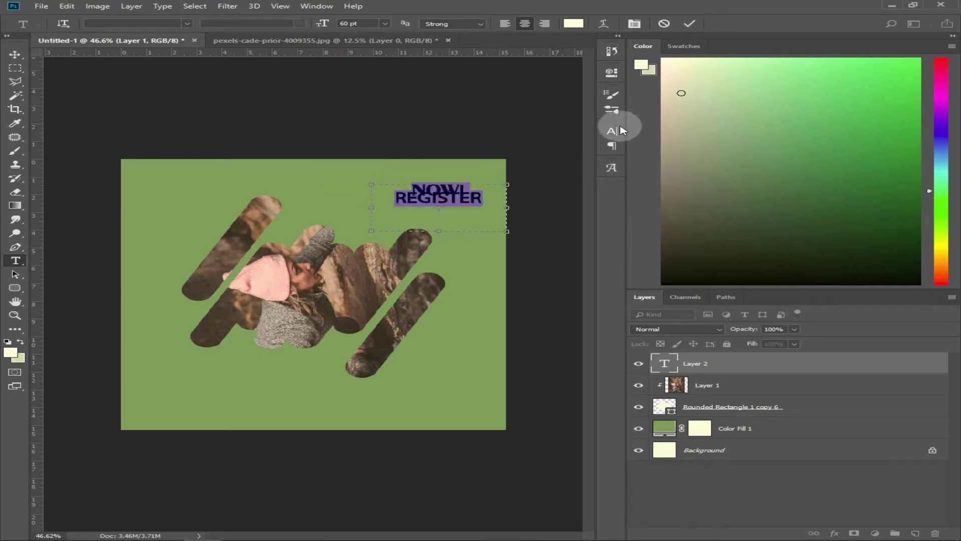
{"action": "left_click", "coordinate": [560, 157]}
{"action": "type", "text": "50"}
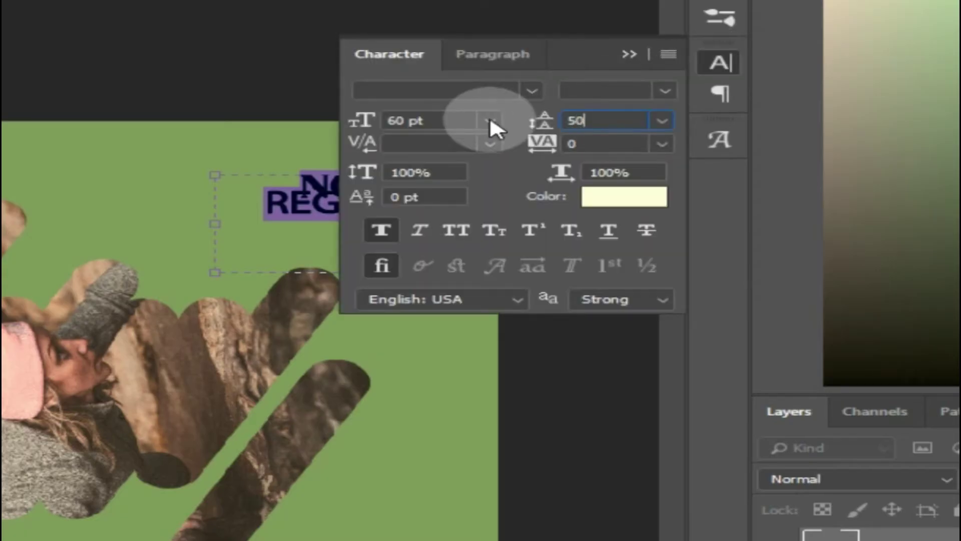
{"action": "key", "text": "Return"}
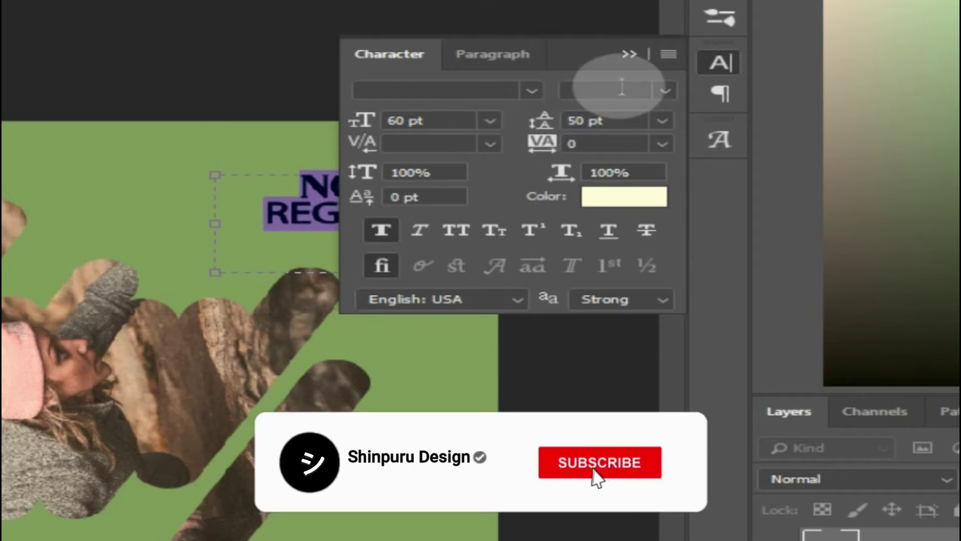
{"action": "left_click", "coordinate": [632, 57]}
Make the word NOW! 100 pt.
{"action": "left_click", "coordinate": [384, 182]}
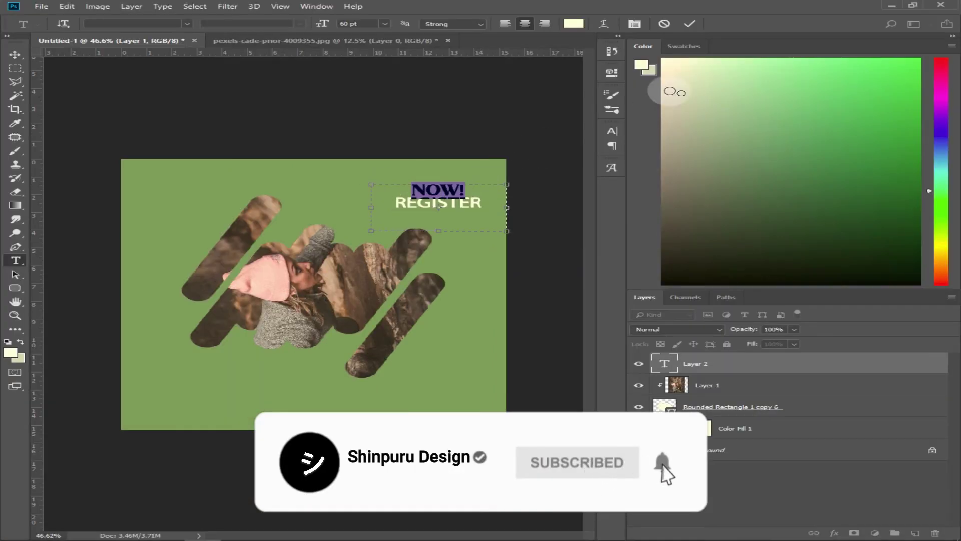
{"action": "left_click", "coordinate": [358, 23]}
{"action": "type", "text": "100"}
{"action": "key", "text": "Return"}
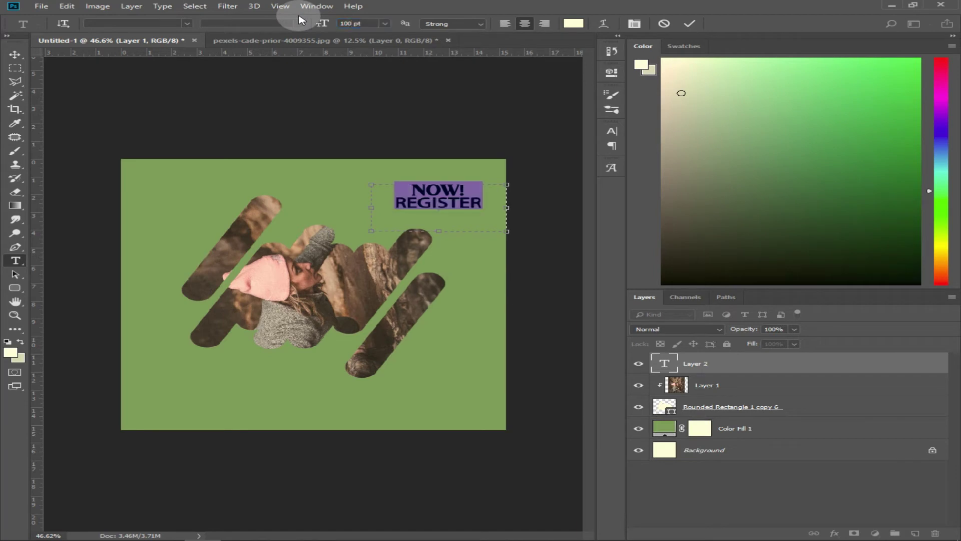
{"action": "left_click", "coordinate": [485, 215]}
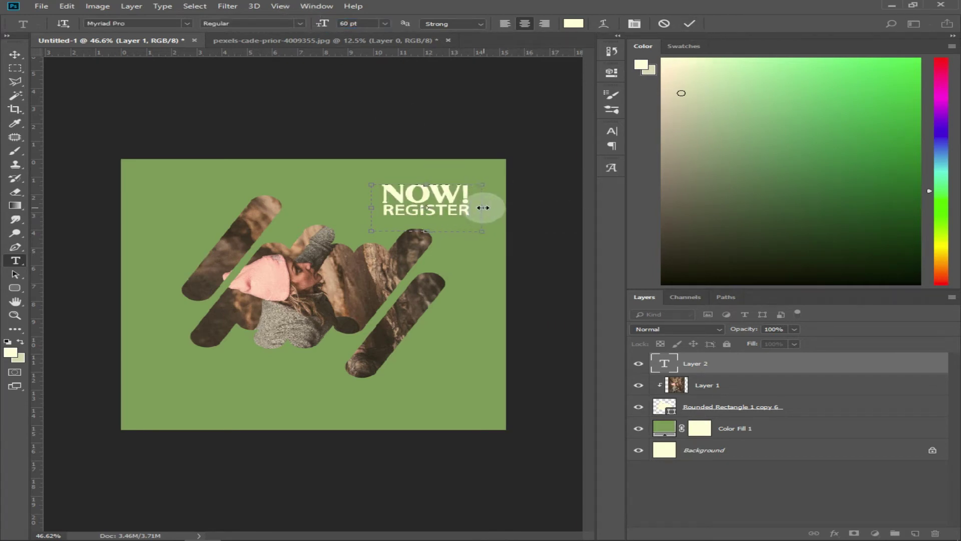
Narrow the heading's text box and commit the NOW! REGISTER text.
{"action": "mouse_move", "coordinate": [500, 208]}
{"action": "left_mouse_down"}
{"action": "mouse_move", "coordinate": [472, 211]}
{"action": "mouse_move", "coordinate": [463, 198]}
{"action": "mouse_move", "coordinate": [478, 199]}
{"action": "mouse_move", "coordinate": [460, 181]}
{"action": "left_mouse_up"}
{"action": "left_click", "coordinate": [687, 26]}
{"action": "key", "text": "v"}
{"action": "left_click", "coordinate": [425, 189]}
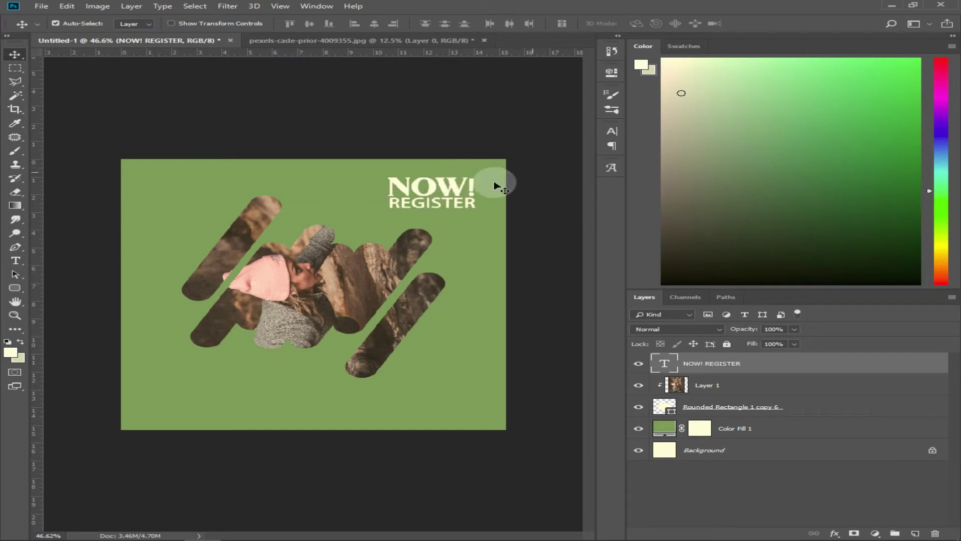
{"action": "left_click", "coordinate": [20, 263]}
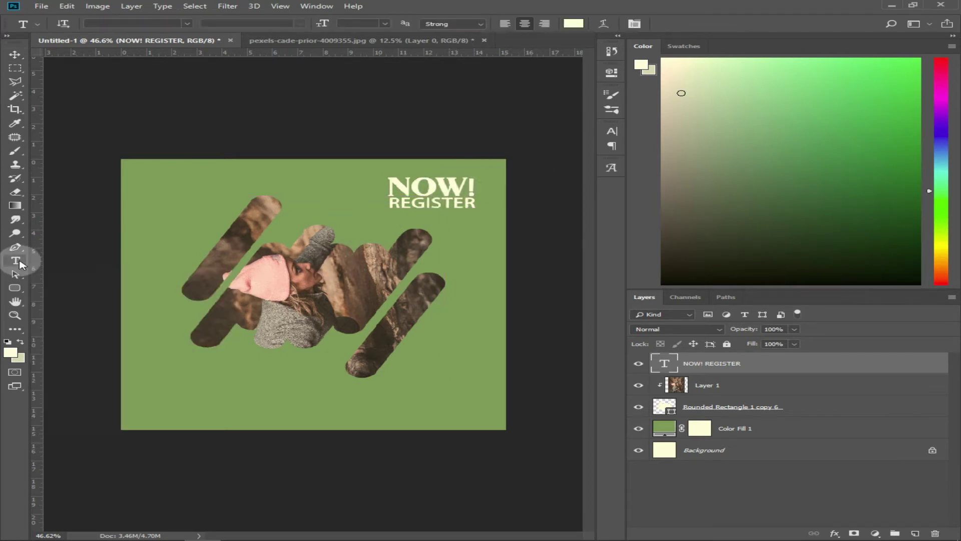
{"action": "key", "text": "v"}
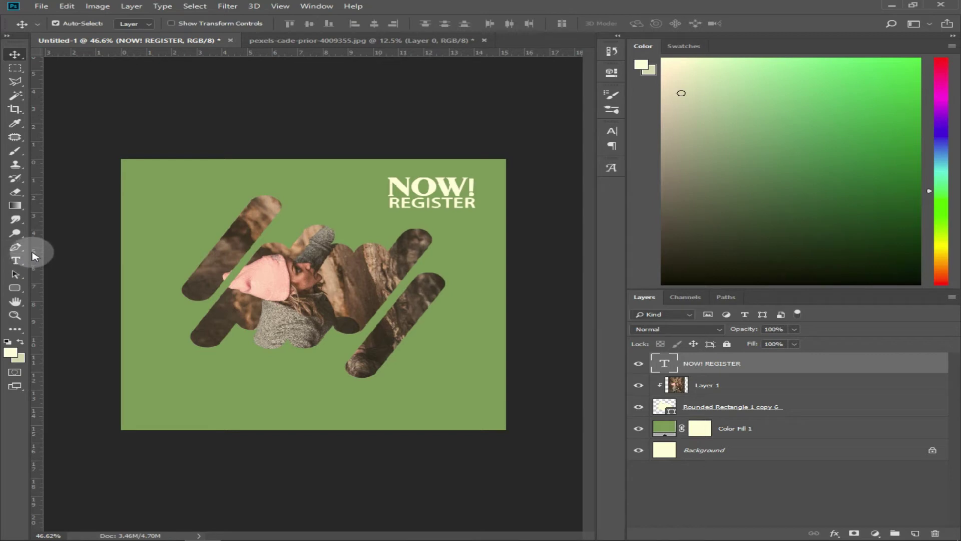
{"action": "right_click", "coordinate": [30, 257]}
{"action": "left_click", "coordinate": [75, 259]}
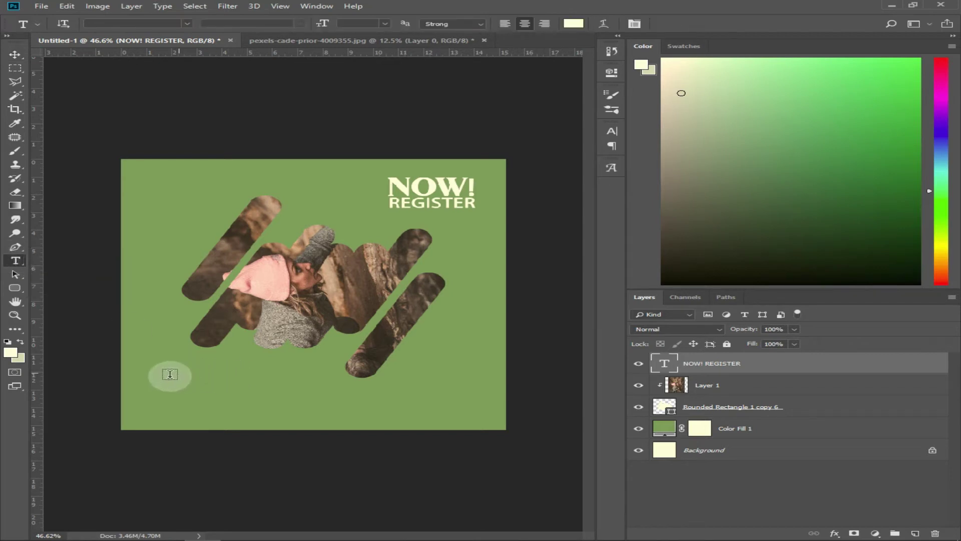
{"action": "left_click_drag", "start_coordinate": [164, 362], "coordinate": [305, 378]}
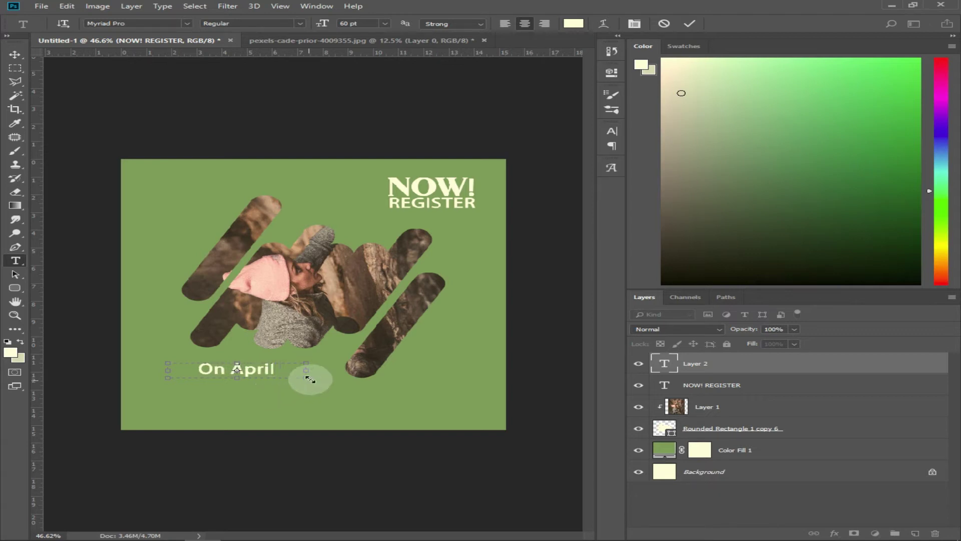
{"action": "left_click_drag", "start_coordinate": [307, 372], "coordinate": [335, 369]}
{"action": "type", "text": "26, 2009"}
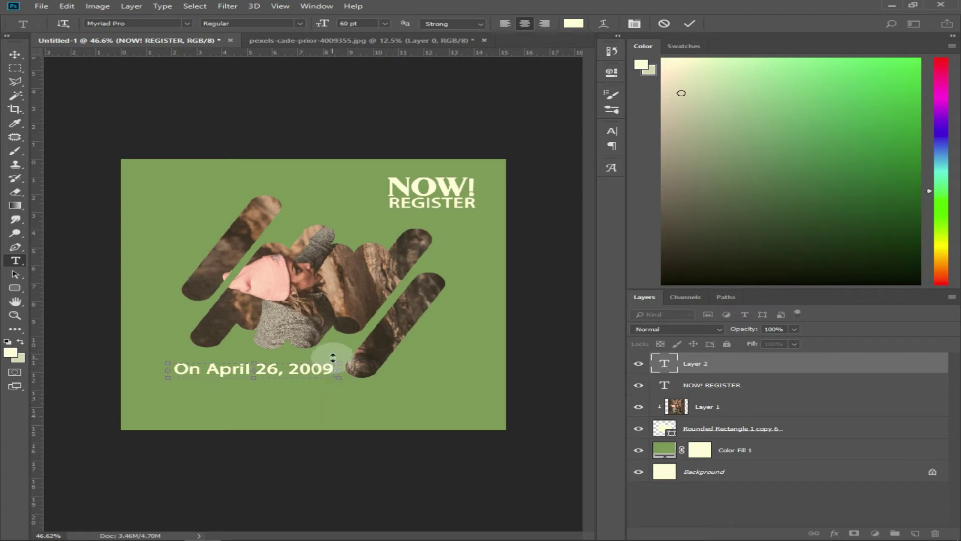
{"action": "left_click", "coordinate": [689, 24]}
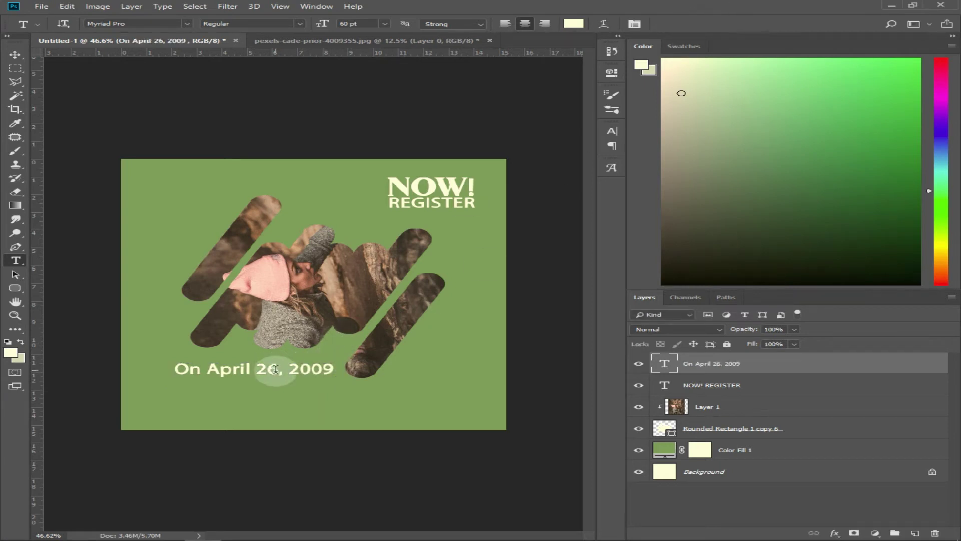
{"action": "key", "text": "Delete"}
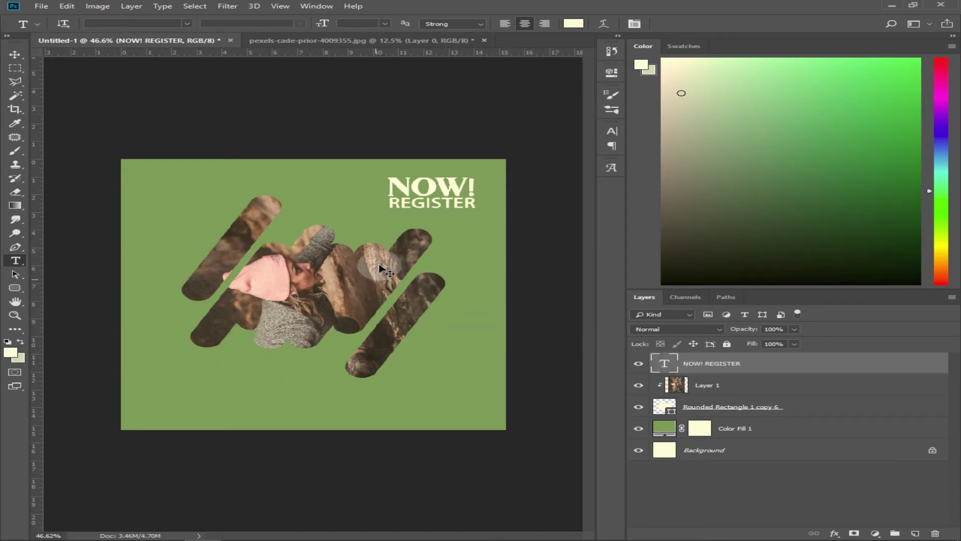
Duplicate the NOW! REGISTER layer and retype it as the date On May 26, 2009.
{"action": "key", "text": "ctrl+j"}
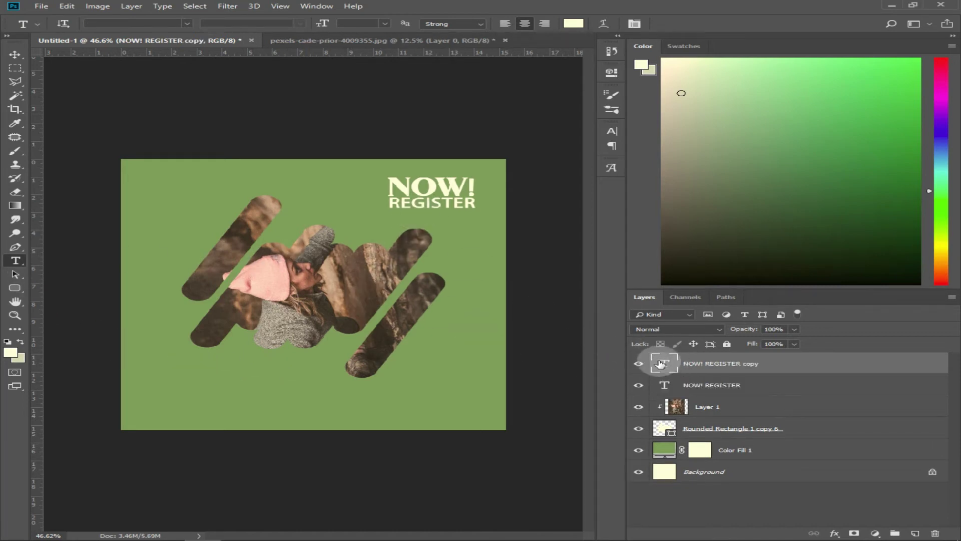
{"action": "double_click", "coordinate": [664, 362]}
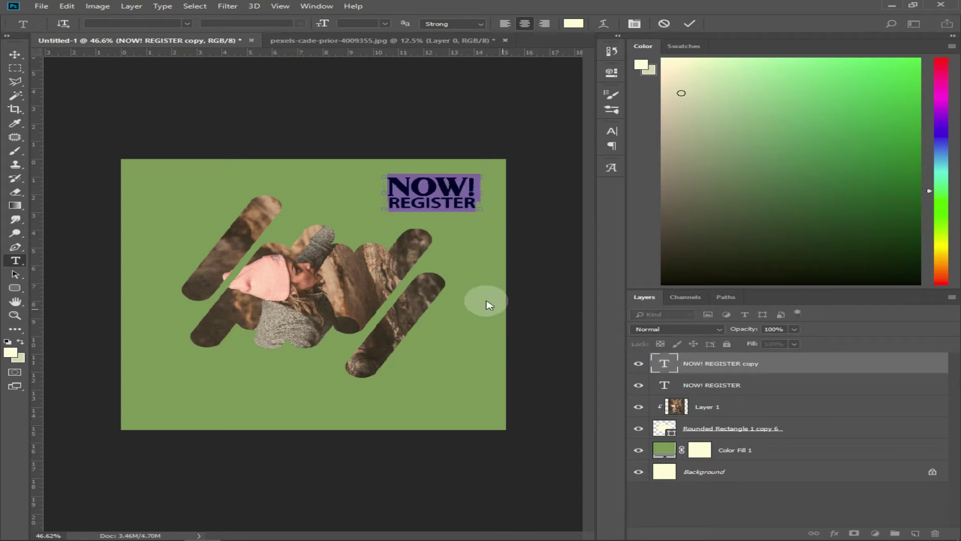
{"action": "key", "text": "ctrl+h"}
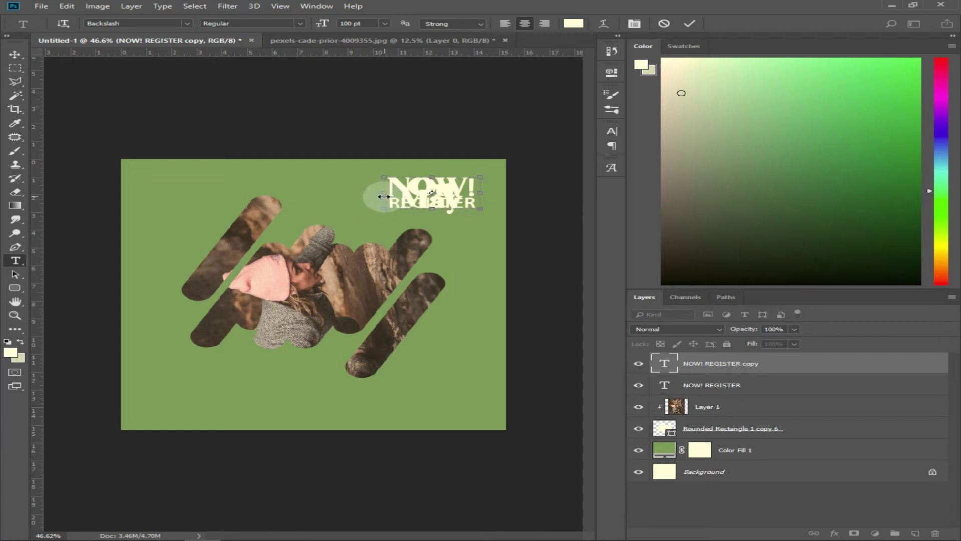
{"action": "type", "text": "On May 20, 20"}
{"action": "key", "text": "Return"}
{"action": "type", "text": "2009"}
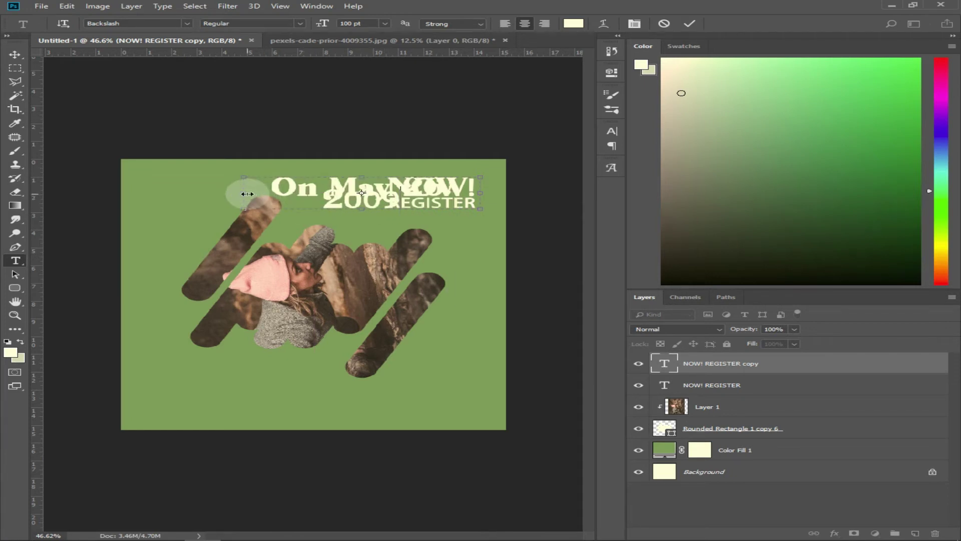
Set the date to 40 pt on one line and trim its text box.
{"action": "mouse_move", "coordinate": [248, 194]}
{"action": "left_mouse_down"}
{"action": "mouse_move", "coordinate": [181, 193]}
{"action": "mouse_move", "coordinate": [512, 189]}
{"action": "left_mouse_up"}
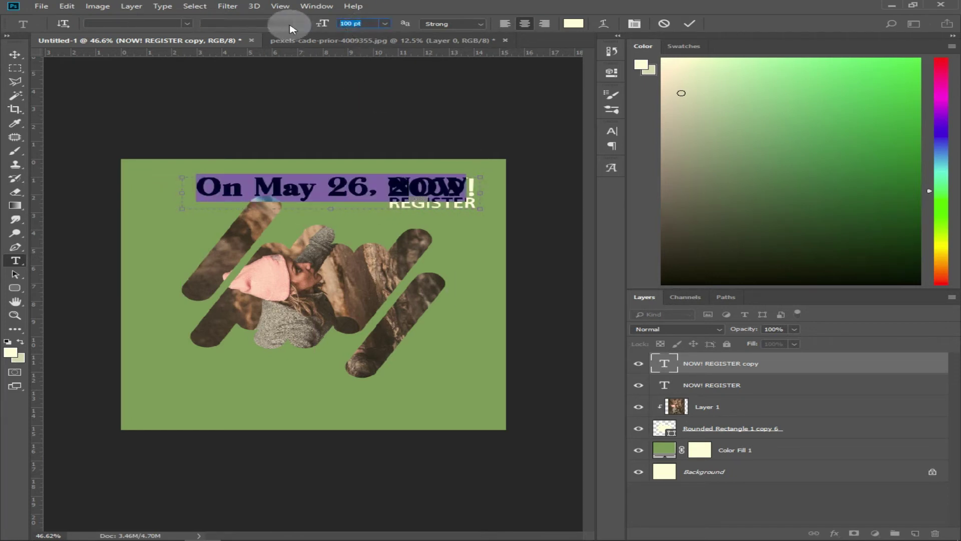
{"action": "type", "text": "40"}
{"action": "key", "text": "Return"}
{"action": "left_click_drag", "start_coordinate": [332, 208], "coordinate": [337, 187]}
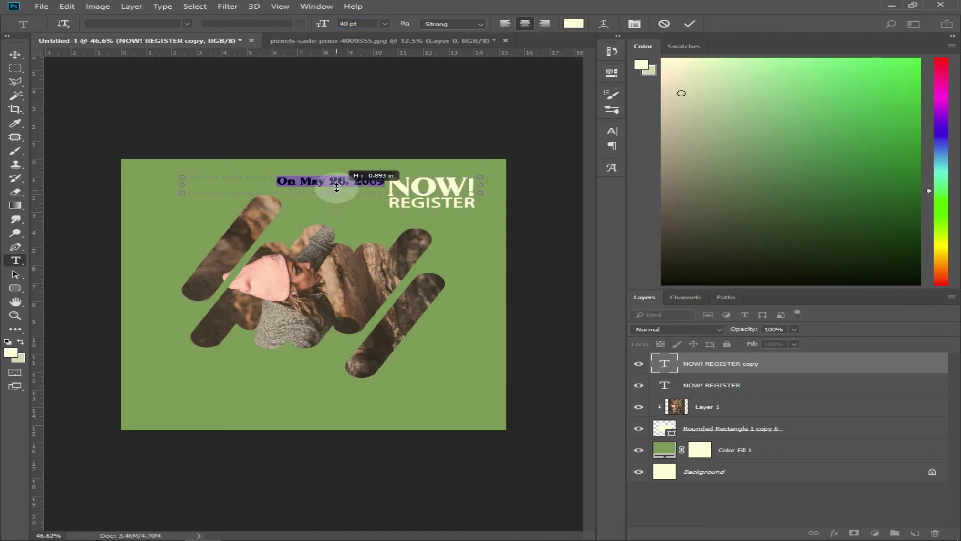
{"action": "left_click_drag", "start_coordinate": [182, 184], "coordinate": [347, 181]}
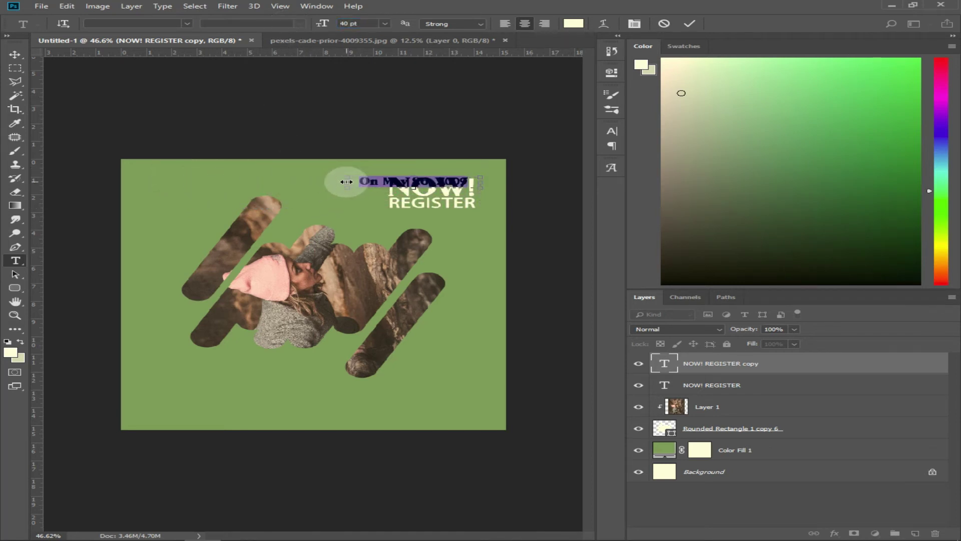
{"action": "left_click", "coordinate": [689, 23]}
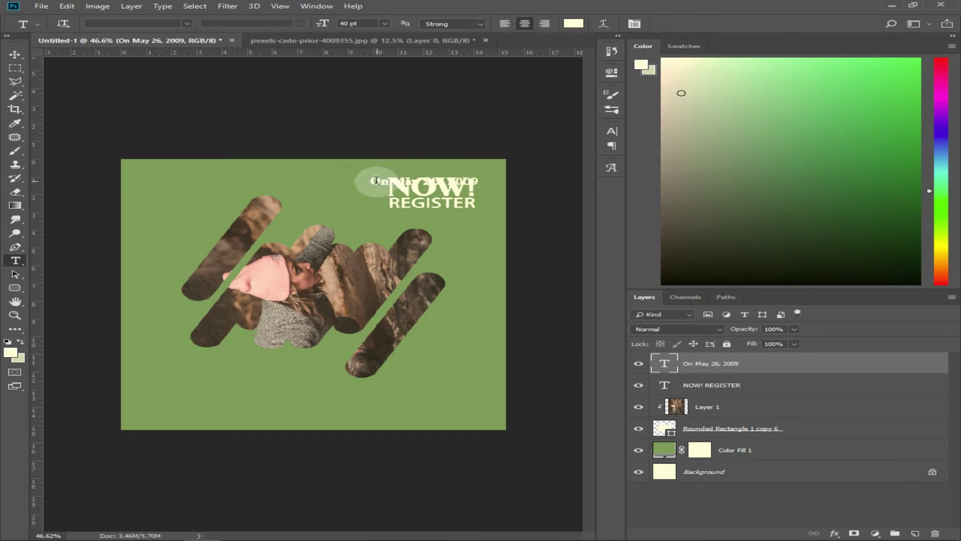
Rotate the date text -90° and move it to the poster's right edge.
{"action": "key", "text": "v"}
{"action": "mouse_move", "coordinate": [365, 190]}
{"action": "left_mouse_down"}
{"action": "mouse_move", "coordinate": [165, 277]}
{"action": "mouse_move", "coordinate": [443, 334]}
{"action": "mouse_move", "coordinate": [494, 310]}
{"action": "left_mouse_up"}
{"action": "key", "text": "ctrl+t"}
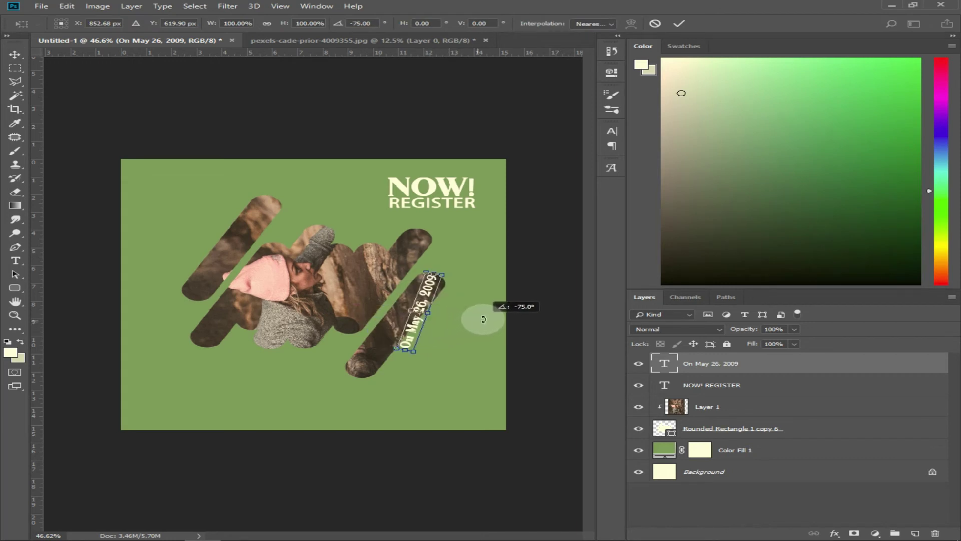
{"action": "left_click_drag", "start_coordinate": [420, 308], "coordinate": [498, 290]}
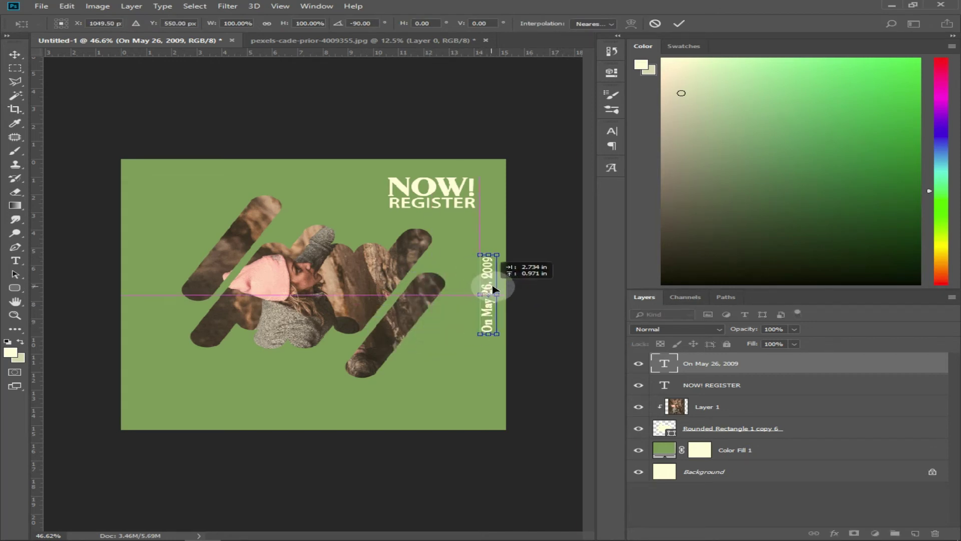
{"action": "left_click", "coordinate": [680, 23]}
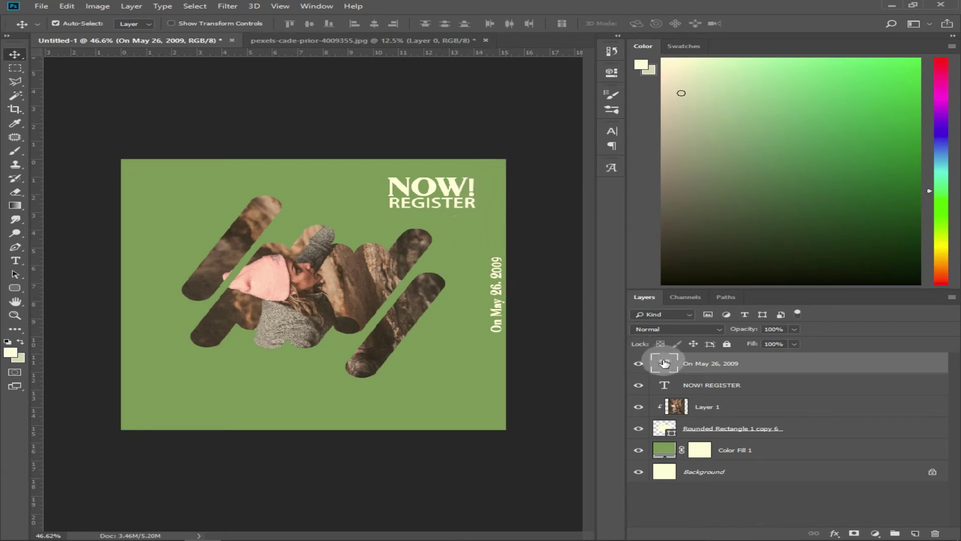
Duplicate the date text layer and retype the copy as 'Mount Everest'.
{"action": "key", "text": "ctrl+j"}
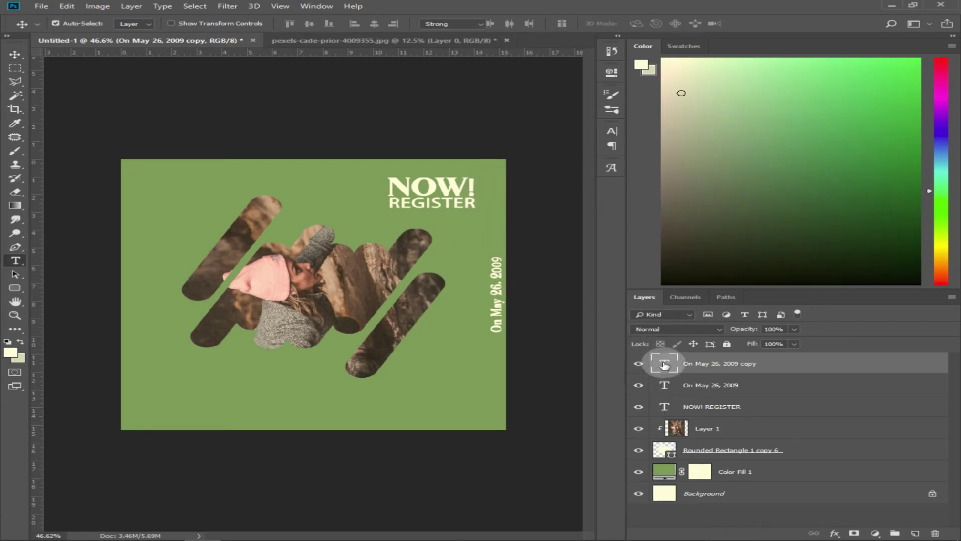
{"action": "double_click", "coordinate": [663, 364]}
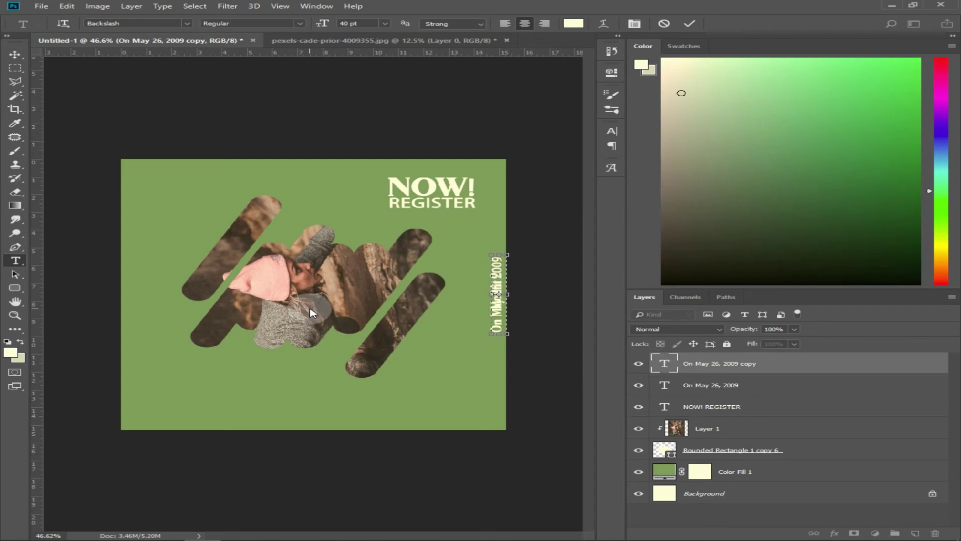
{"action": "left_click", "coordinate": [690, 24]}
Rotate the Mount Everest text 180° and place it at the poster's top-left edge.
{"action": "key", "text": "v"}
{"action": "mouse_move", "coordinate": [498, 295]}
{"action": "left_mouse_down"}
{"action": "mouse_move", "coordinate": [137, 287]}
{"action": "mouse_move", "coordinate": [56, 294]}
{"action": "left_mouse_up"}
{"action": "key", "text": "ctrl+t"}
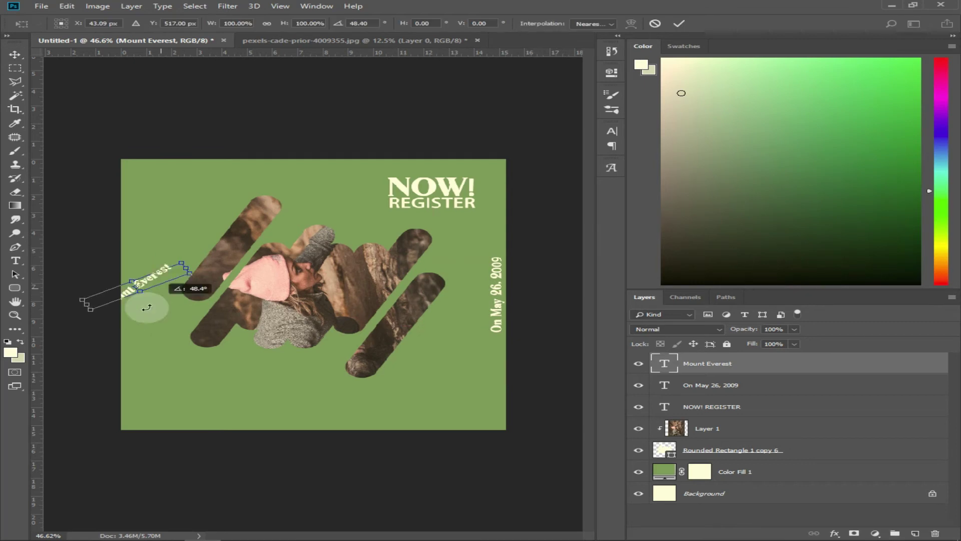
{"action": "left_click_drag", "start_coordinate": [136, 275], "coordinate": [129, 277]}
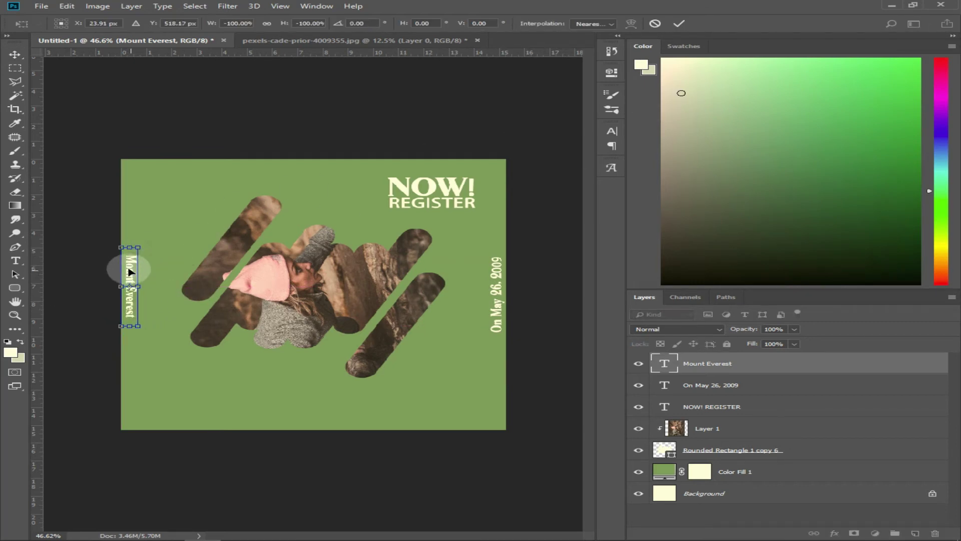
{"action": "left_click", "coordinate": [679, 24]}
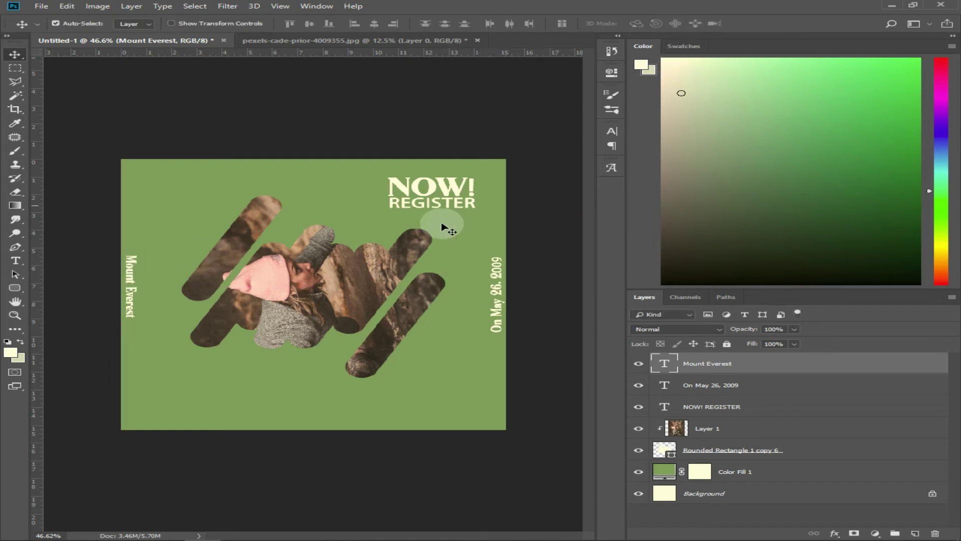
{"action": "left_click_drag", "start_coordinate": [129, 268], "coordinate": [129, 175]}
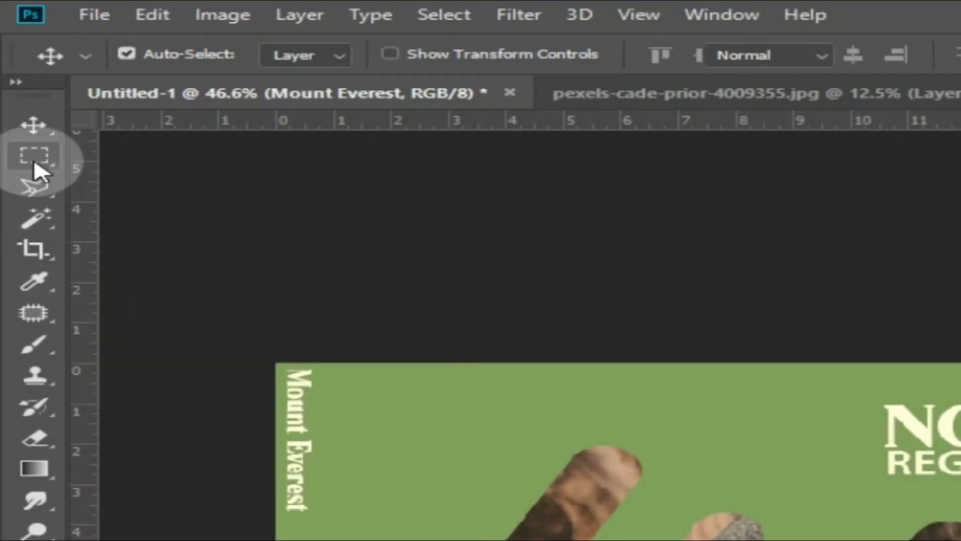
Fill a marquee strip across the poster's bottom with a cream Solid Color fill layer.
{"action": "left_click", "coordinate": [36, 165]}
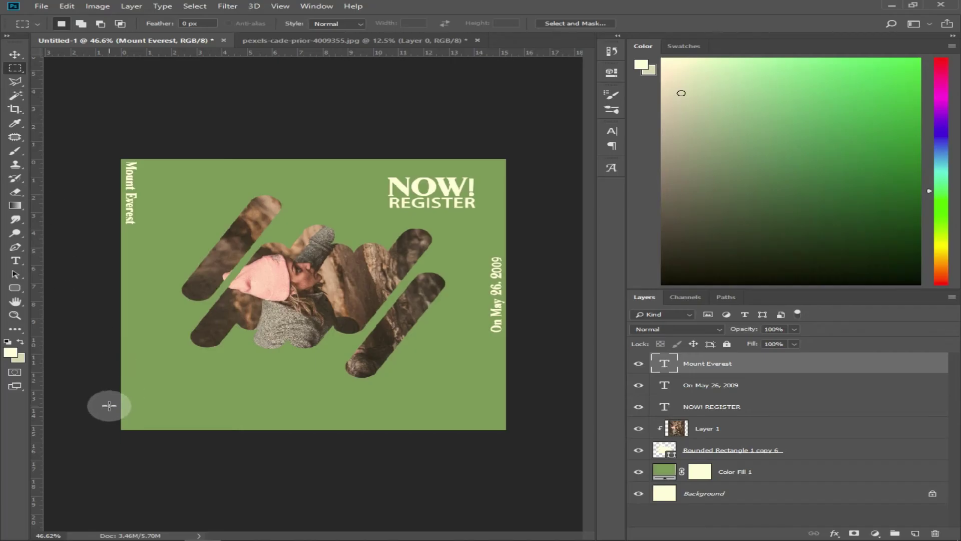
{"action": "mouse_move", "coordinate": [103, 404]}
{"action": "left_mouse_down"}
{"action": "mouse_move", "coordinate": [501, 426]}
{"action": "mouse_move", "coordinate": [537, 453]}
{"action": "left_mouse_up"}
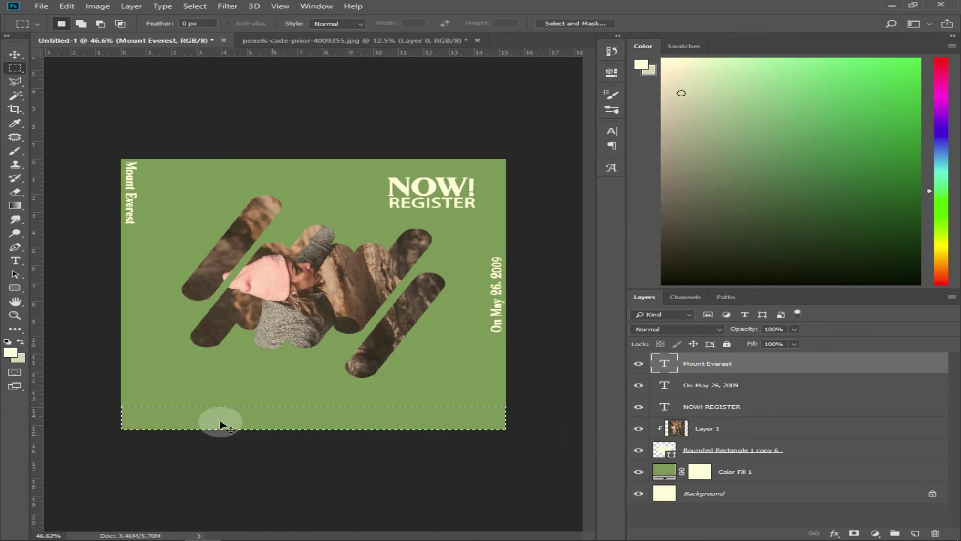
{"action": "mouse_move", "coordinate": [113, 395]}
{"action": "left_mouse_down"}
{"action": "mouse_move", "coordinate": [548, 429]}
{"action": "mouse_move", "coordinate": [557, 459]}
{"action": "left_mouse_up"}
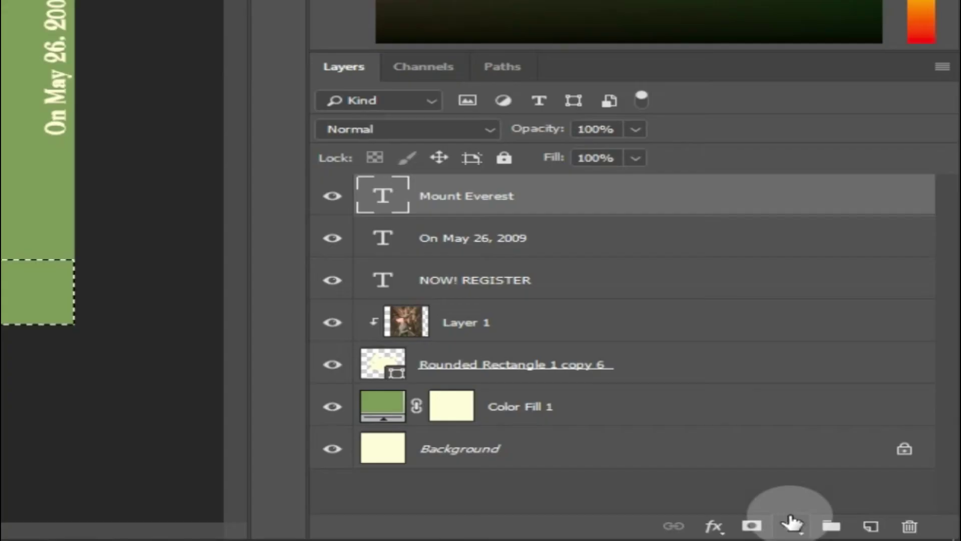
{"action": "left_click", "coordinate": [875, 533]}
{"action": "left_click", "coordinate": [816, 153]}
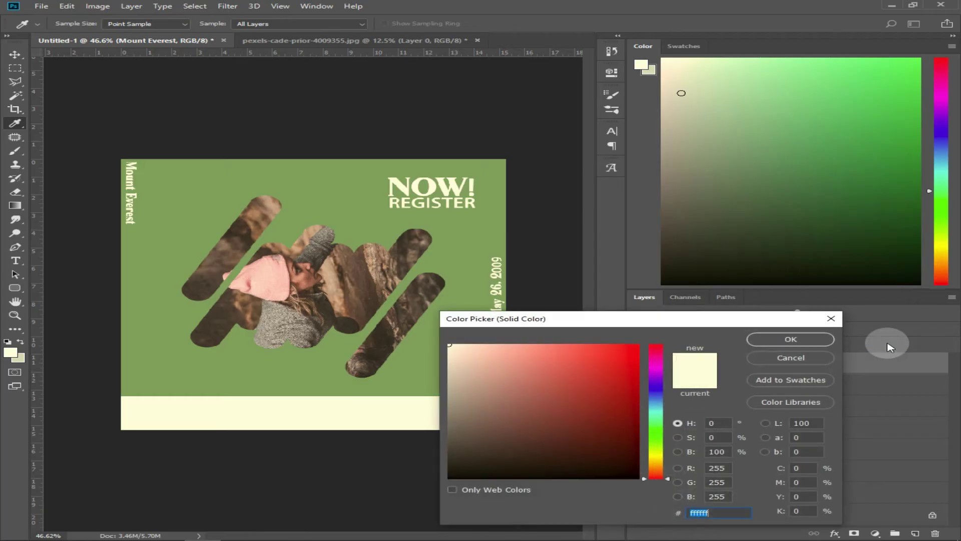
{"action": "left_click", "coordinate": [771, 339]}
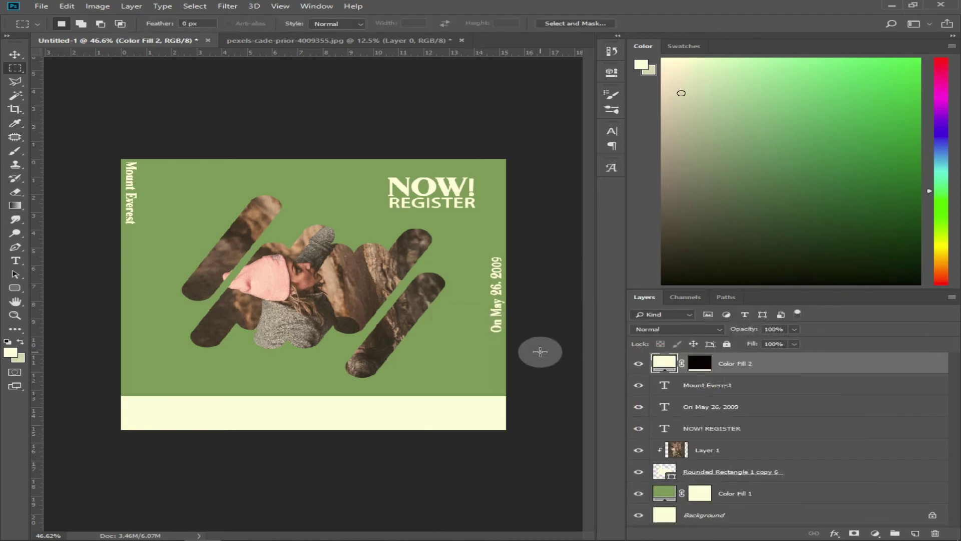
Add a 'Shinpuru Team' text box and move it down into the cream band.
{"action": "left_click", "coordinate": [15, 261]}
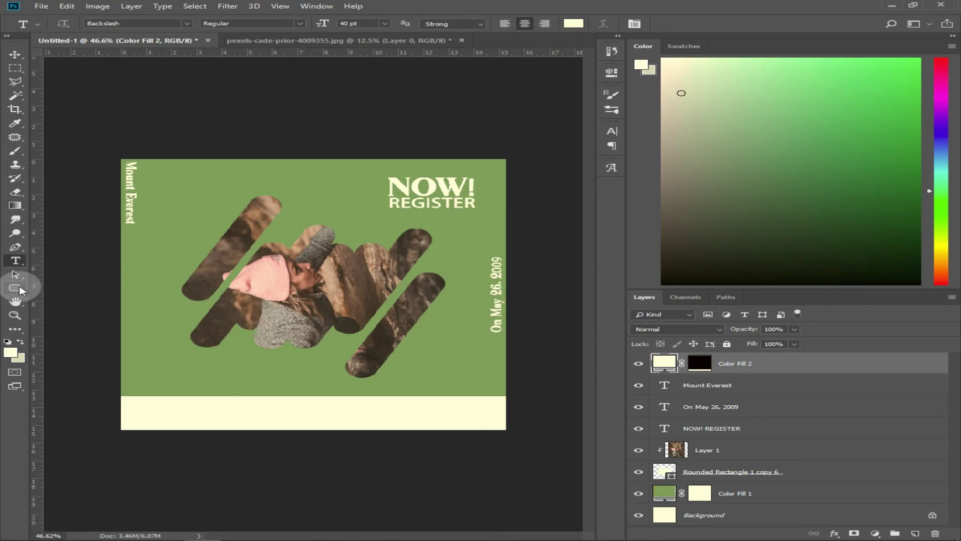
{"action": "left_click_drag", "start_coordinate": [164, 360], "coordinate": [323, 387]}
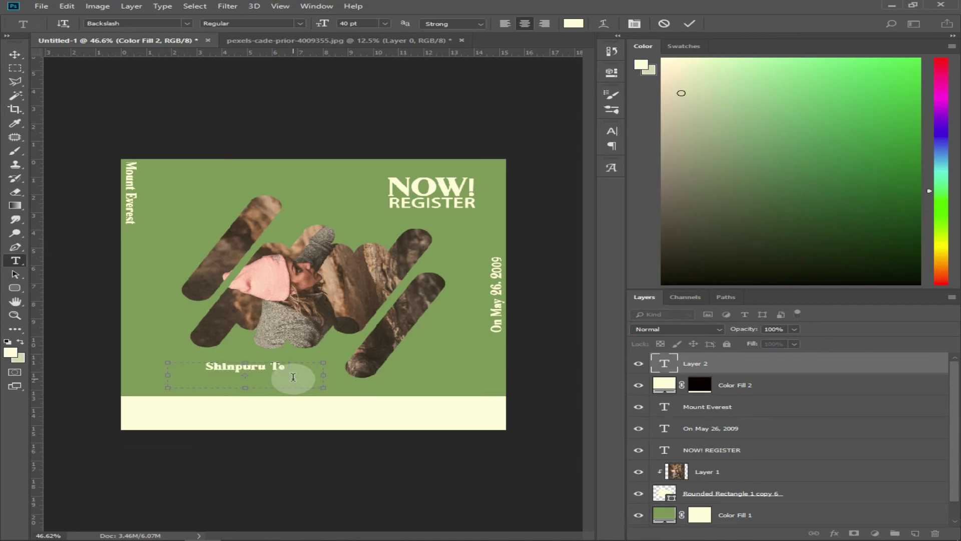
{"action": "left_click_drag", "start_coordinate": [244, 387], "coordinate": [244, 378]}
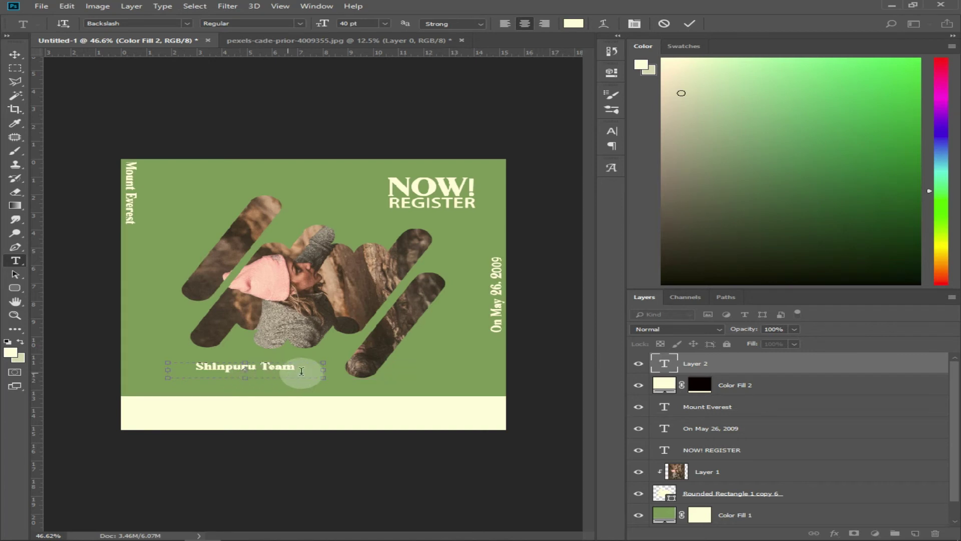
{"action": "left_click", "coordinate": [689, 24]}
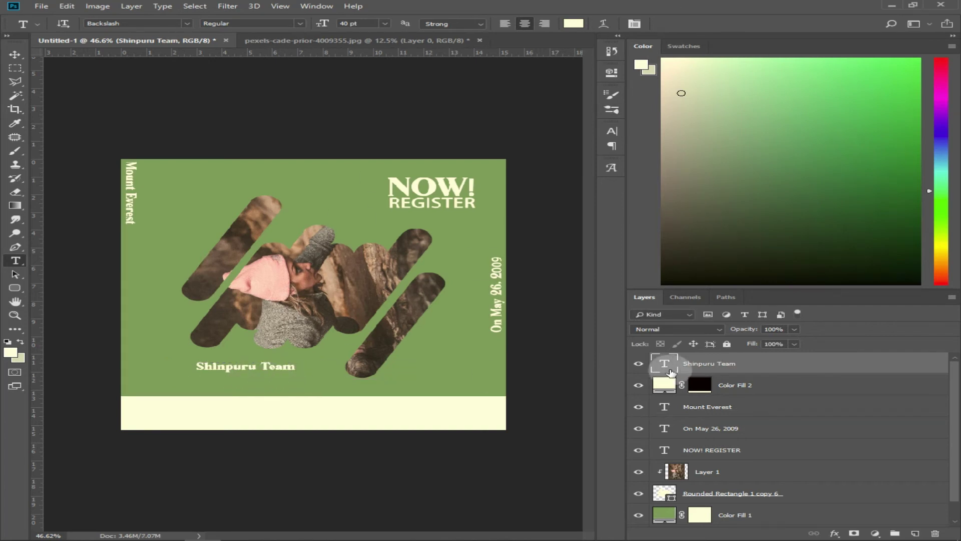
{"action": "key", "text": "ctrl+t"}
{"action": "left_click_drag", "start_coordinate": [290, 376], "coordinate": [329, 413]}
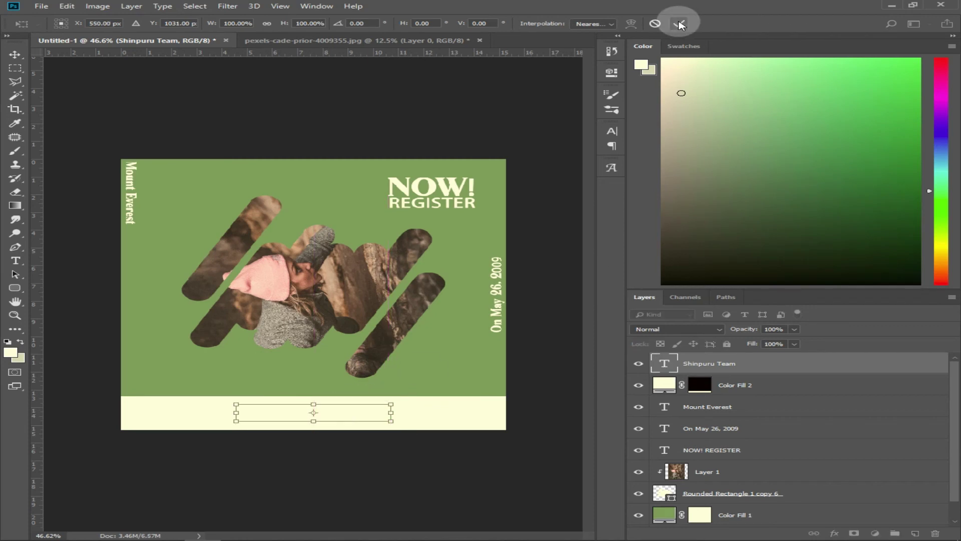
{"action": "left_click", "coordinate": [679, 23]}
Set the Shinpuru Team text colour to the poster's sampled green.
{"action": "left_click", "coordinate": [572, 22]}
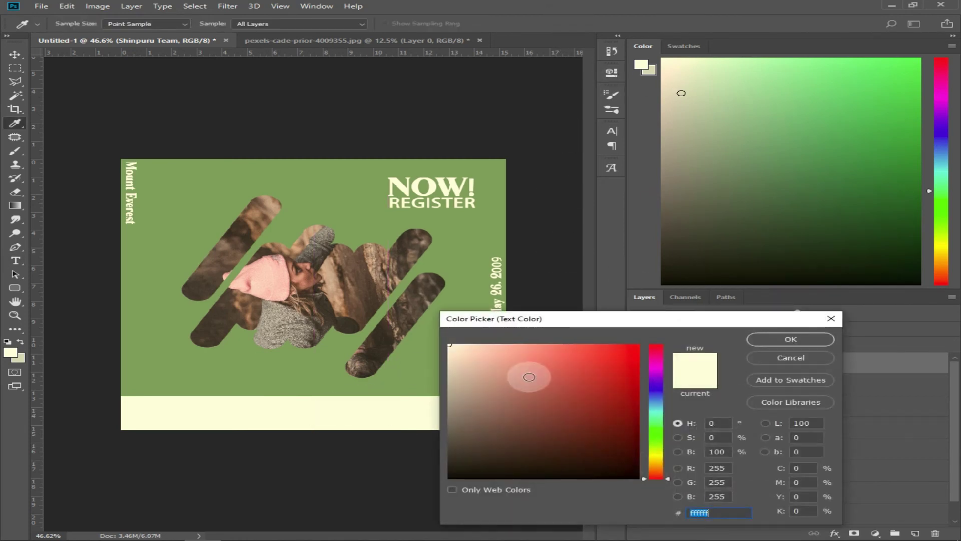
{"action": "left_click", "coordinate": [316, 373]}
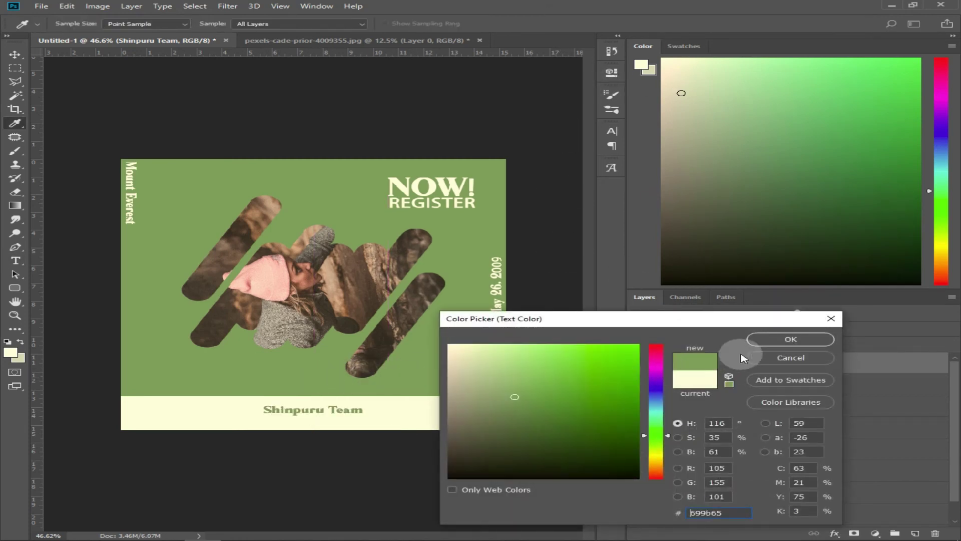
{"action": "left_click", "coordinate": [783, 340]}
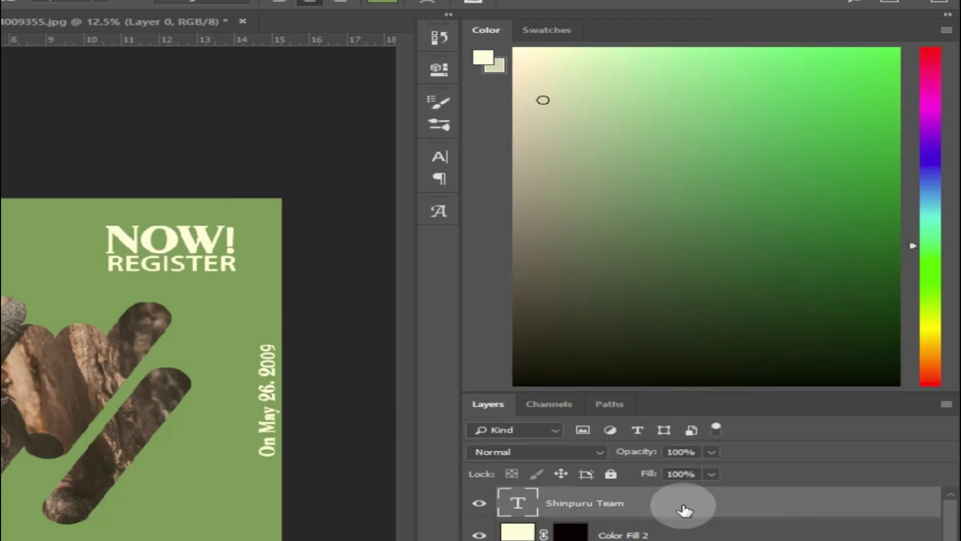
Give Shinpuru Team a green 3 px outside stroke with 0% fill opacity.
{"action": "double_click", "coordinate": [685, 510]}
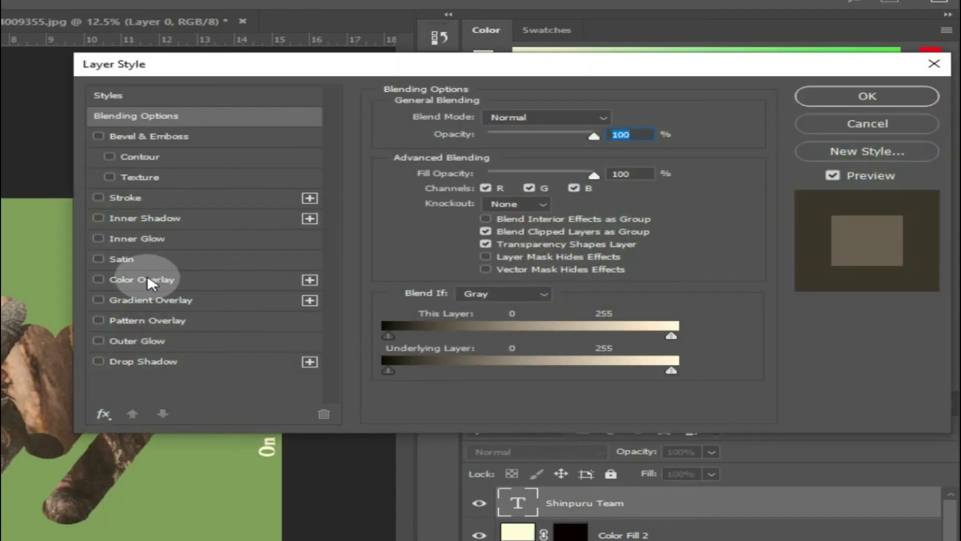
{"action": "left_click", "coordinate": [120, 198]}
{"action": "left_click", "coordinate": [441, 234]}
{"action": "left_click", "coordinate": [38, 521]}
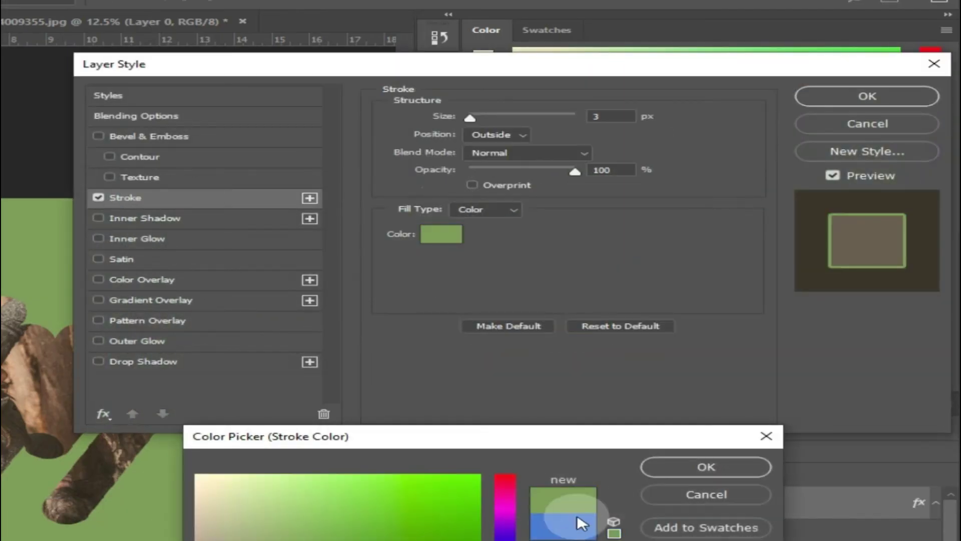
{"action": "left_click", "coordinate": [668, 465]}
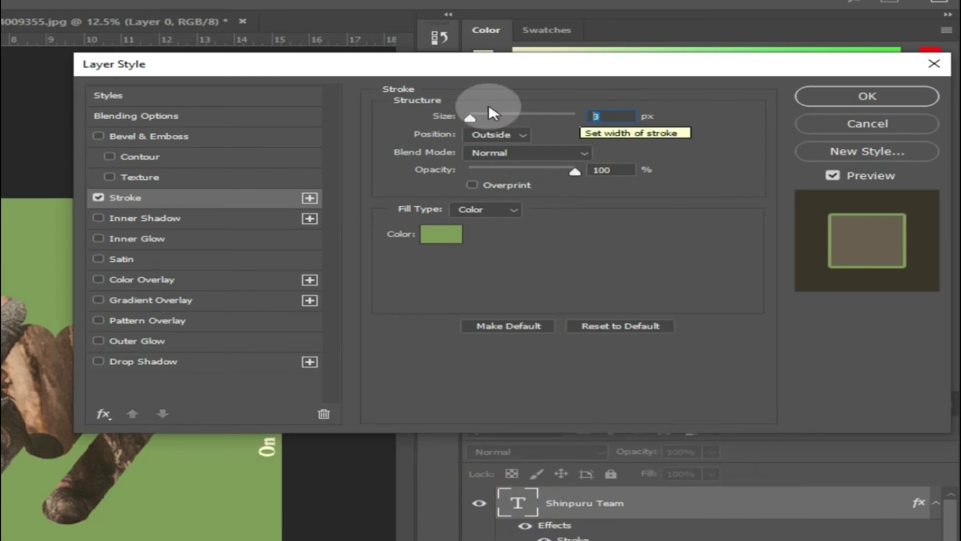
{"action": "left_click", "coordinate": [198, 116]}
{"action": "left_click_drag", "start_coordinate": [593, 175], "coordinate": [487, 175]}
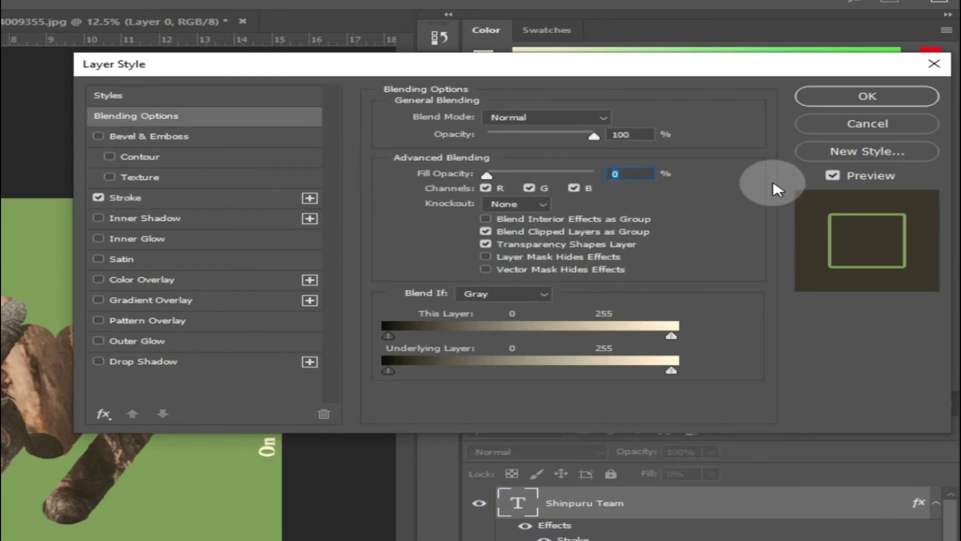
{"action": "left_click", "coordinate": [864, 109]}
{"action": "double_click", "coordinate": [664, 362]}
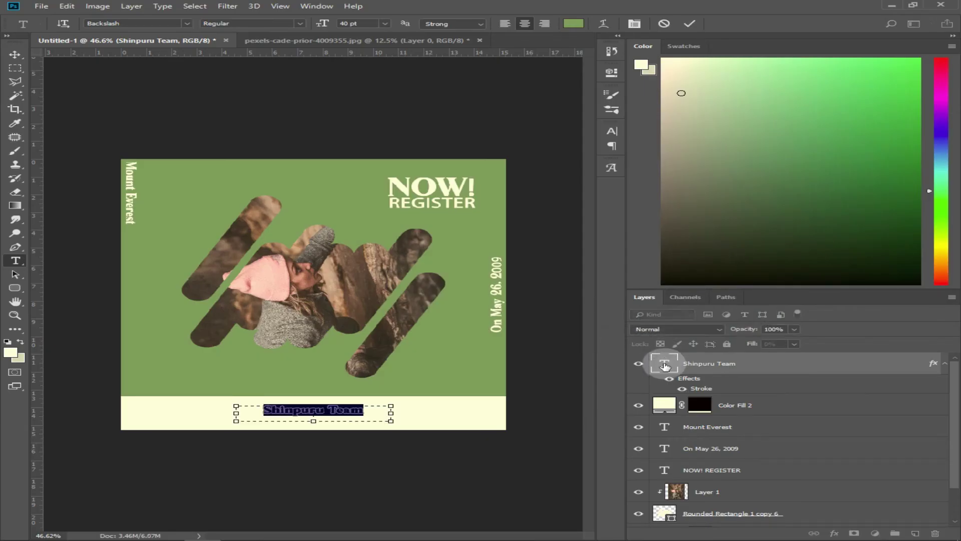
Retype the band text in uppercase as 'SHINPURU TEAM'.
{"action": "left_click", "coordinate": [639, 365]}
{"action": "type", "text": "SHINPURU TEAM"}
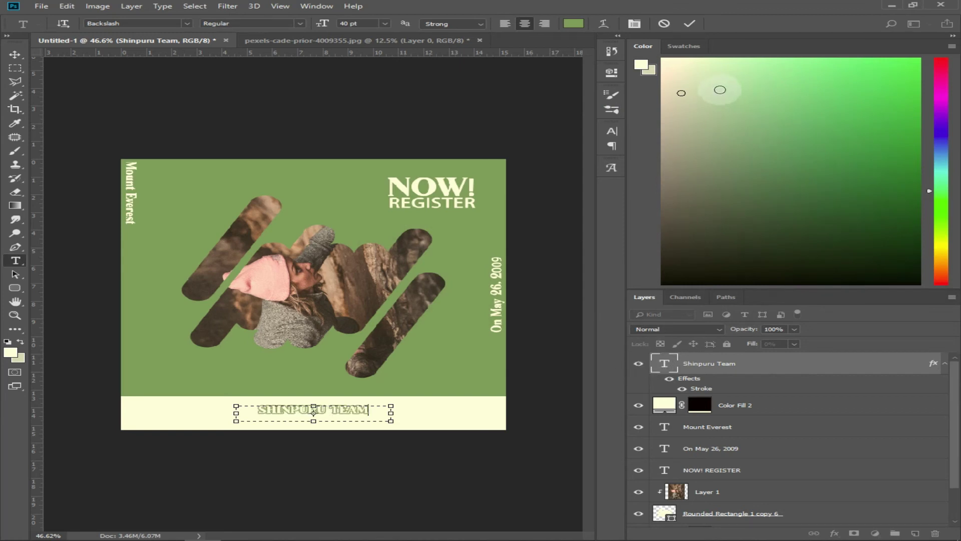
{"action": "left_click", "coordinate": [690, 24]}
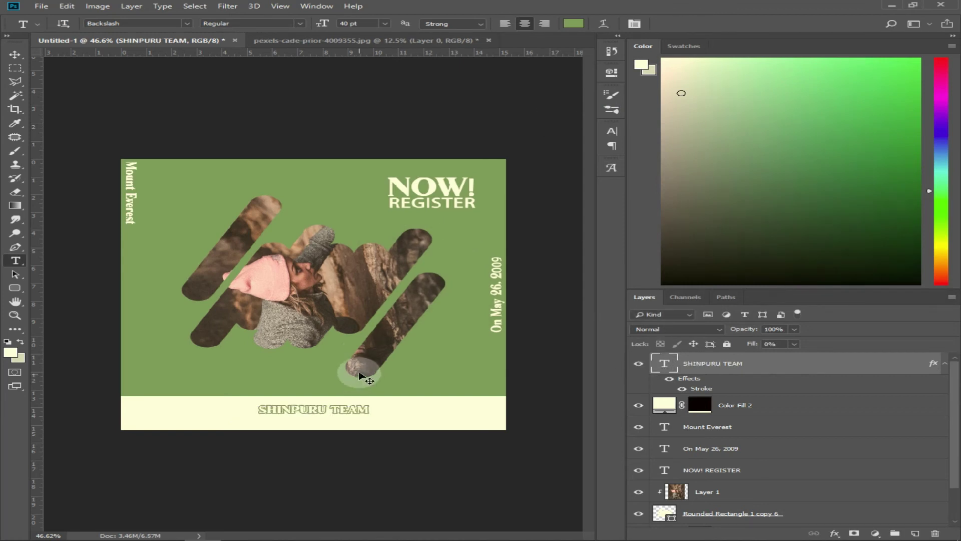
{"action": "double_click", "coordinate": [665, 363]}
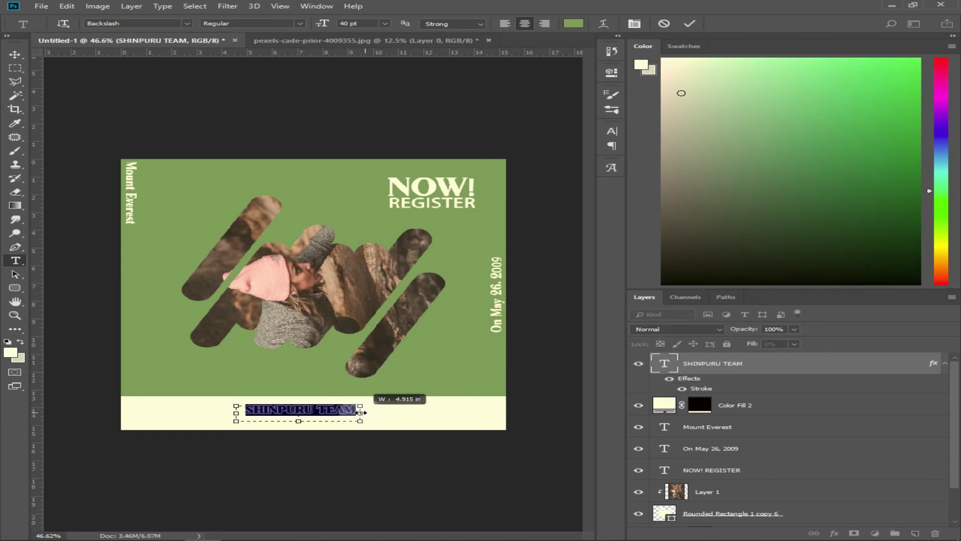
{"action": "left_click", "coordinate": [689, 24]}
Enlarge SHINPURU TEAM and centre it horizontally in the cream band.
{"action": "key", "text": "ctrl+t"}
{"action": "left_click_drag", "start_coordinate": [351, 422], "coordinate": [476, 442]}
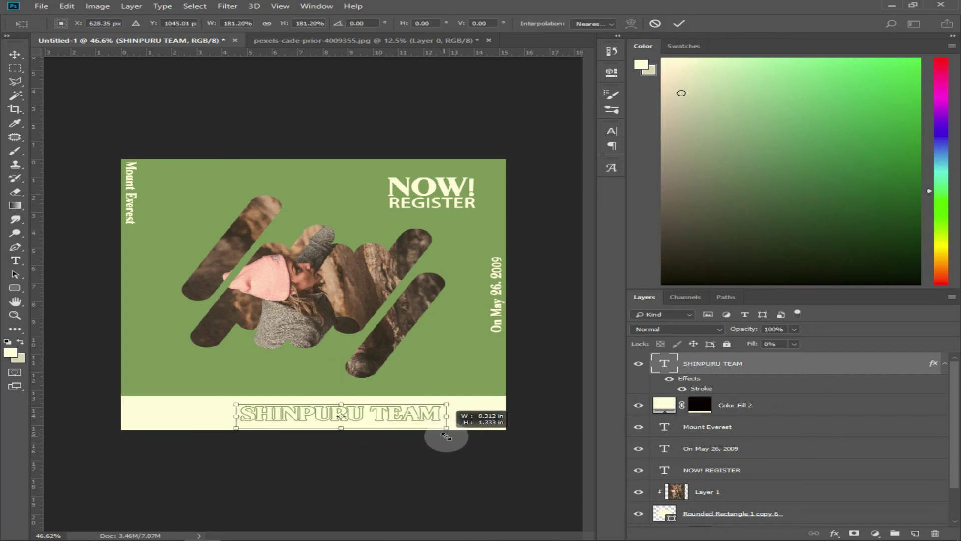
{"action": "left_click", "coordinate": [679, 24]}
{"action": "key", "text": "ctrl+t"}
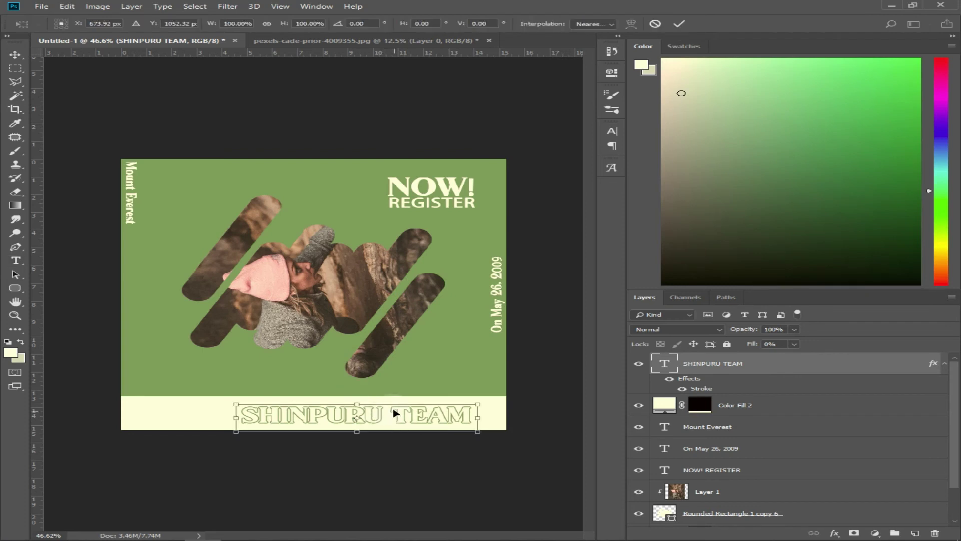
{"action": "left_click_drag", "start_coordinate": [392, 412], "coordinate": [336, 413]}
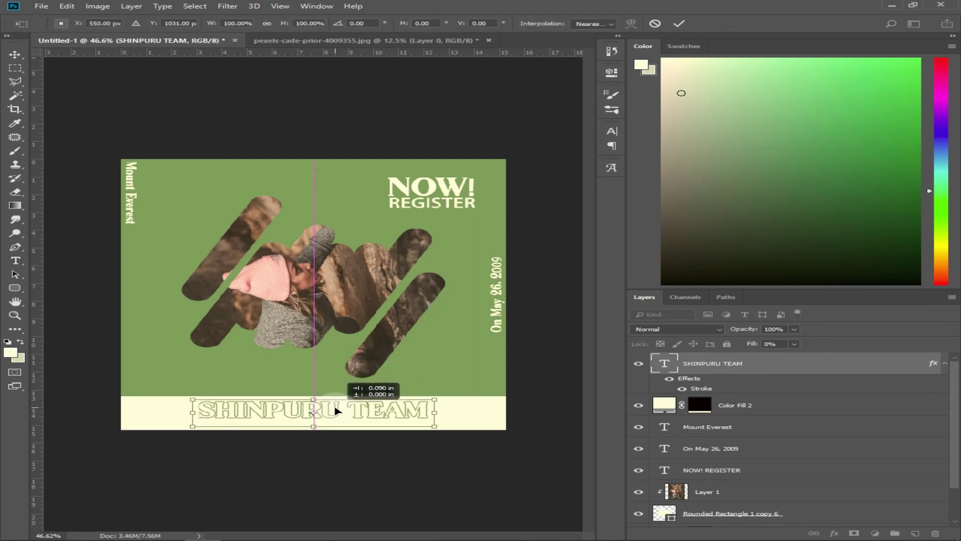
{"action": "left_click", "coordinate": [680, 22]}
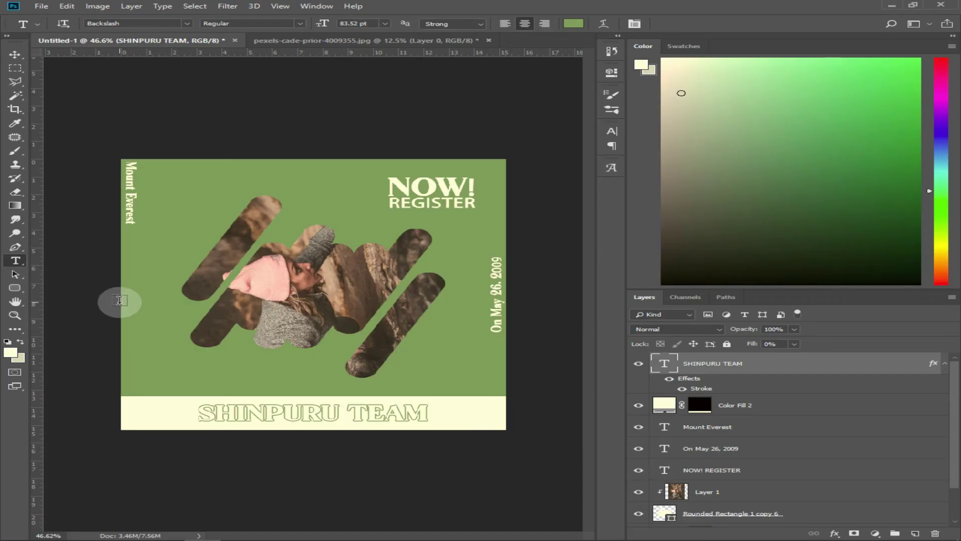
Move the 'On May 26, 2009' date lower on the right edge and scale it to about 77%.
{"action": "key", "text": "v"}
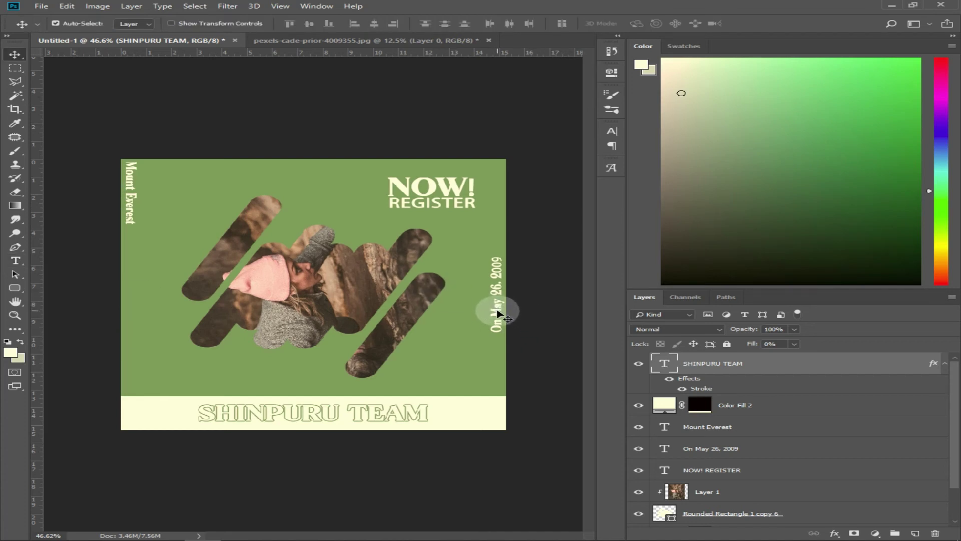
{"action": "left_click", "coordinate": [498, 313]}
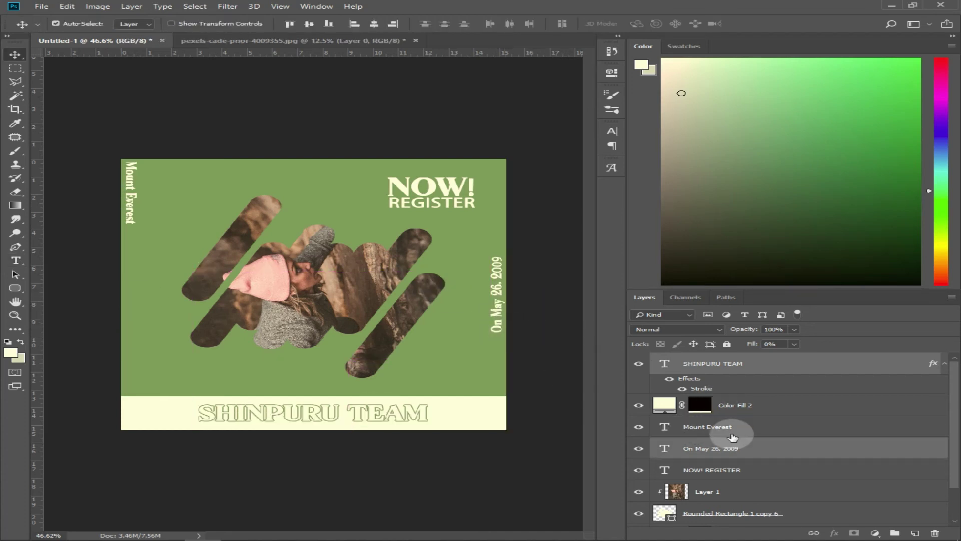
{"action": "left_click", "coordinate": [732, 437]}
{"action": "left_click", "coordinate": [498, 316]}
{"action": "left_click_drag", "start_coordinate": [494, 314], "coordinate": [514, 351]}
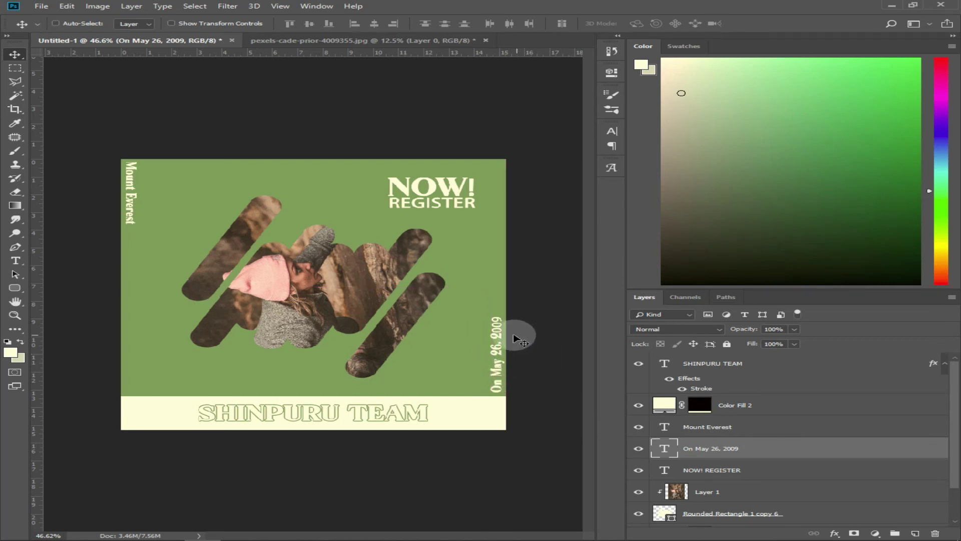
{"action": "key", "text": "ctrl+t"}
{"action": "left_click_drag", "start_coordinate": [499, 316], "coordinate": [502, 352]}
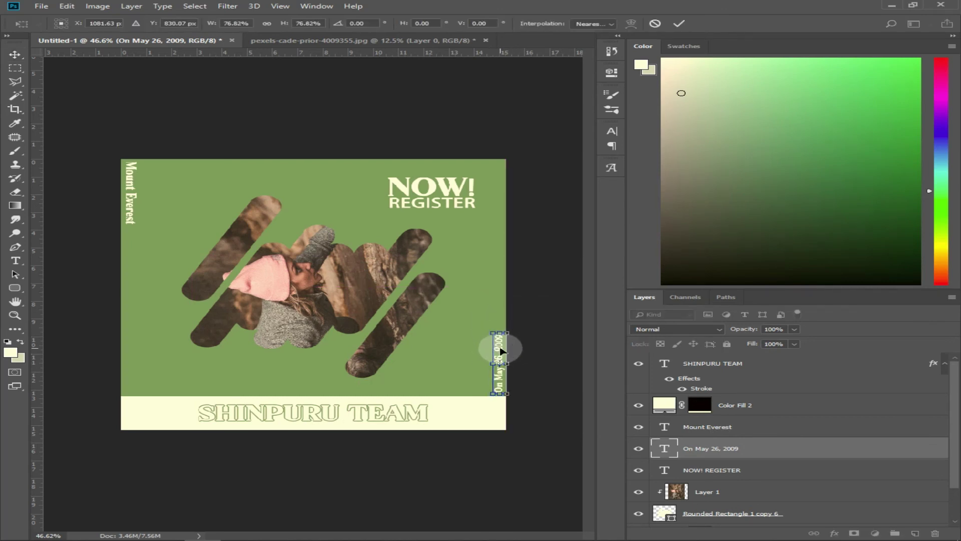
{"action": "left_click", "coordinate": [678, 24]}
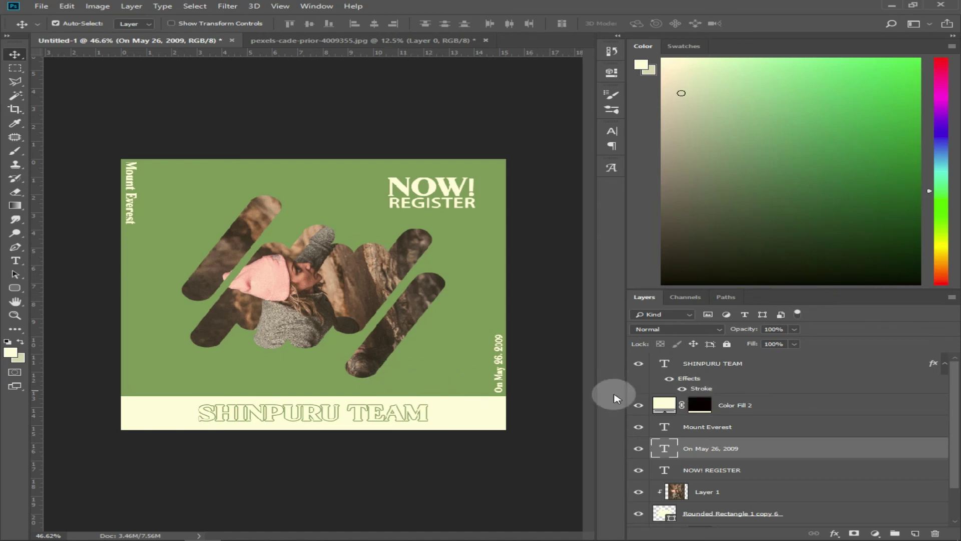
{"action": "left_click", "coordinate": [663, 425]}
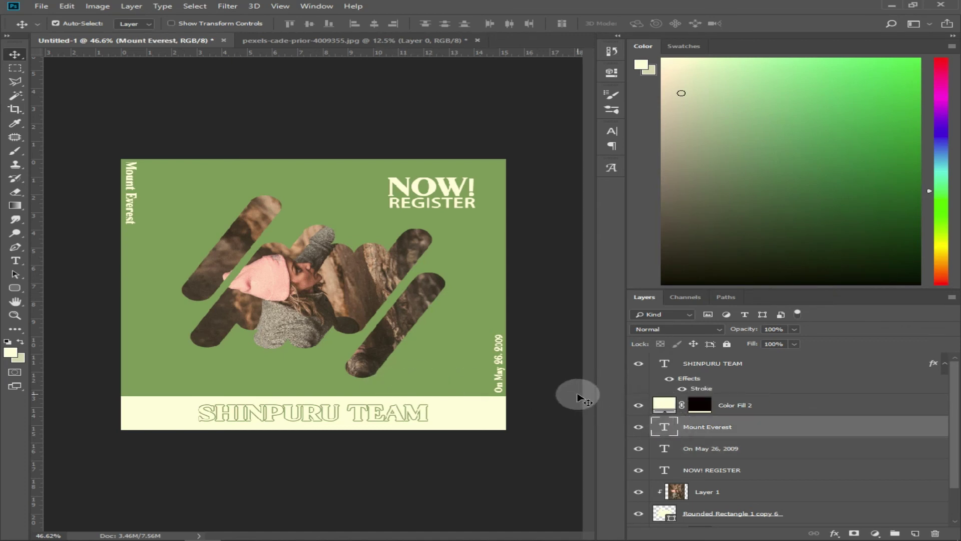
Duplicate the NOW! REGISTER text layer, placing the copy above Mount Everest.
{"action": "left_click", "coordinate": [709, 469]}
{"action": "key", "text": "ctrl+j"}
{"action": "left_click_drag", "start_coordinate": [711, 470], "coordinate": [717, 423]}
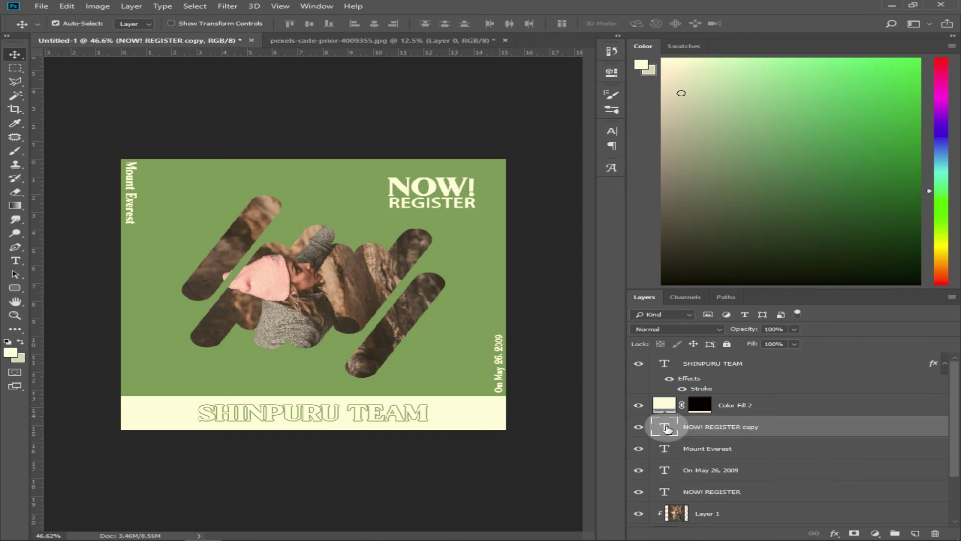
Reword the copy as 'CLIMBING' and move it to the poster's lower-left corner.
{"action": "double_click", "coordinate": [665, 427]}
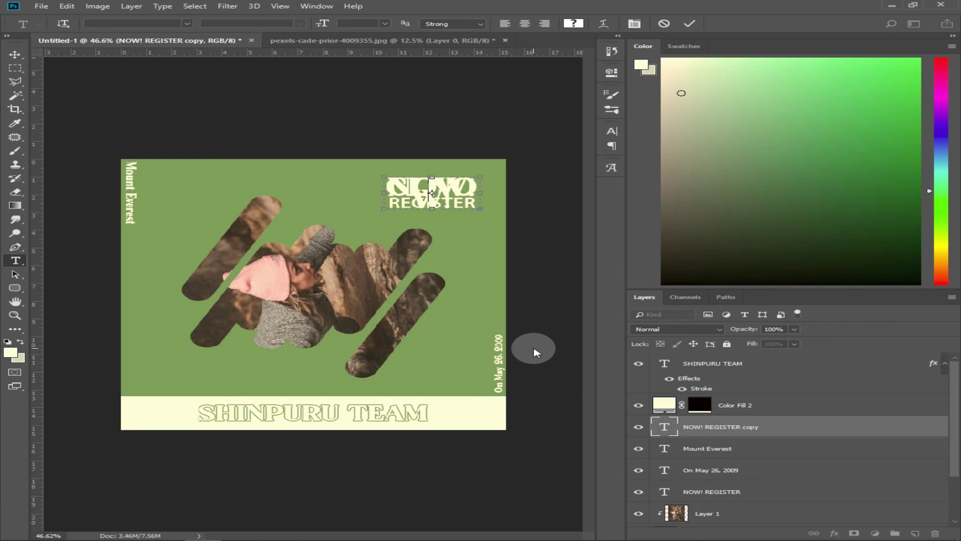
{"action": "key", "text": "alt+Up"}
{"action": "key", "text": "alt+Up"}
{"action": "key", "text": "alt+Up"}
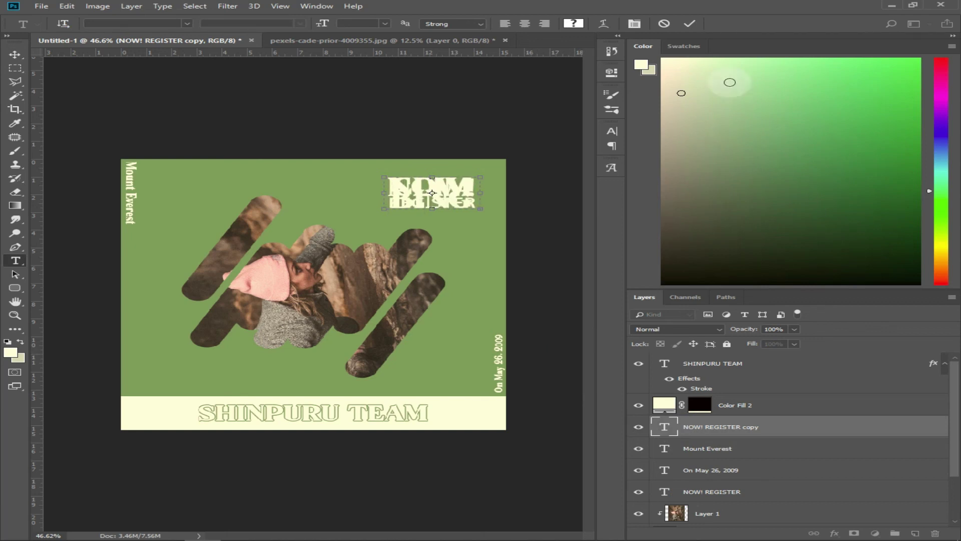
{"action": "left_click", "coordinate": [689, 23]}
{"action": "key", "text": "v"}
{"action": "double_click", "coordinate": [661, 423]}
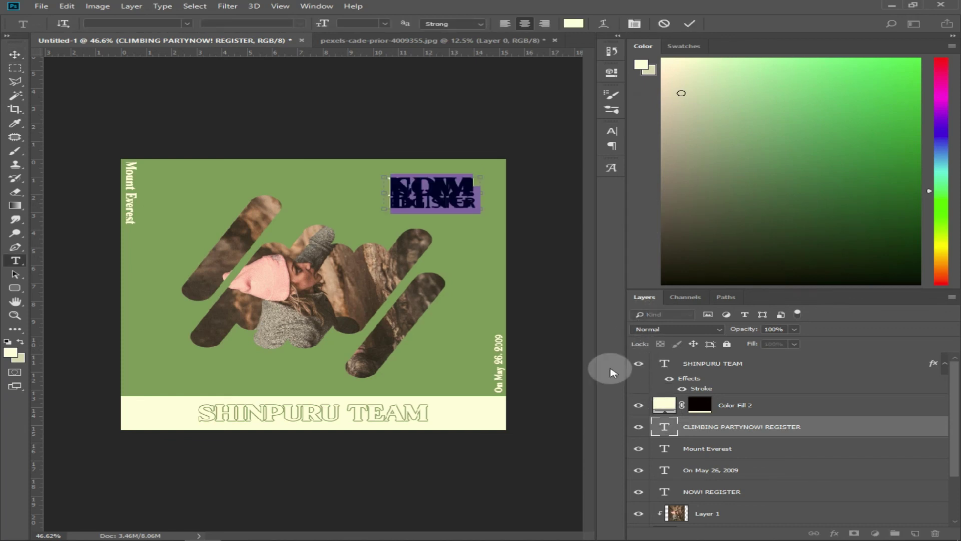
{"action": "left_click", "coordinate": [443, 241]}
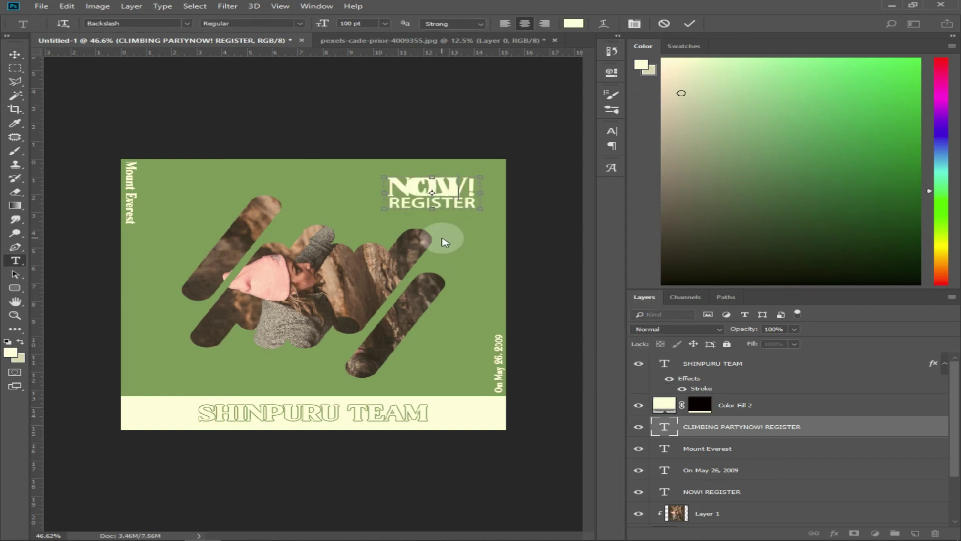
{"action": "left_click", "coordinate": [690, 24]}
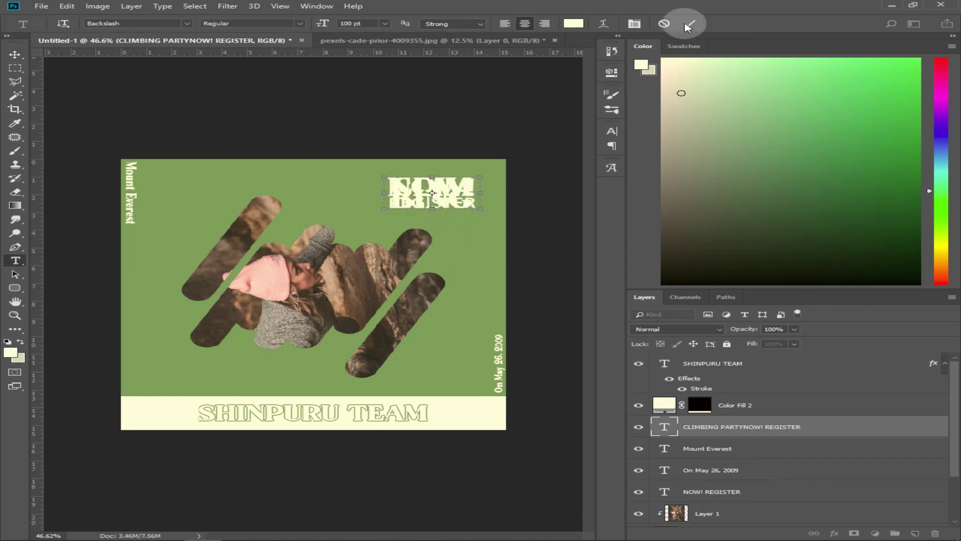
{"action": "mouse_move", "coordinate": [440, 235]}
{"action": "left_mouse_down"}
{"action": "mouse_move", "coordinate": [292, 261]}
{"action": "mouse_move", "coordinate": [198, 373]}
{"action": "mouse_move", "coordinate": [211, 358]}
{"action": "left_mouse_up"}
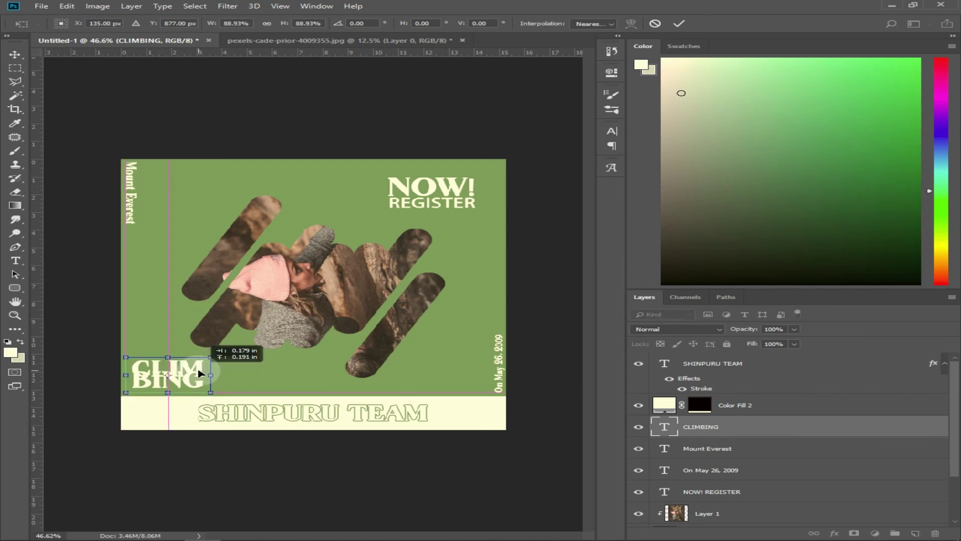
Set the CLIMBING text to 80 pt and tighten its line leading.
{"action": "double_click", "coordinate": [665, 426]}
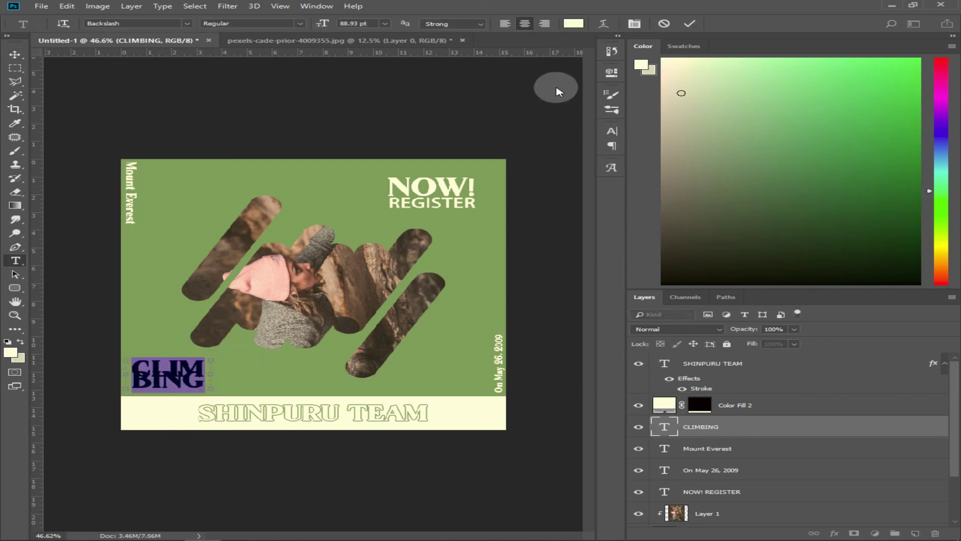
{"action": "left_click", "coordinate": [371, 23]}
{"action": "type", "text": "80"}
{"action": "key", "text": "Return"}
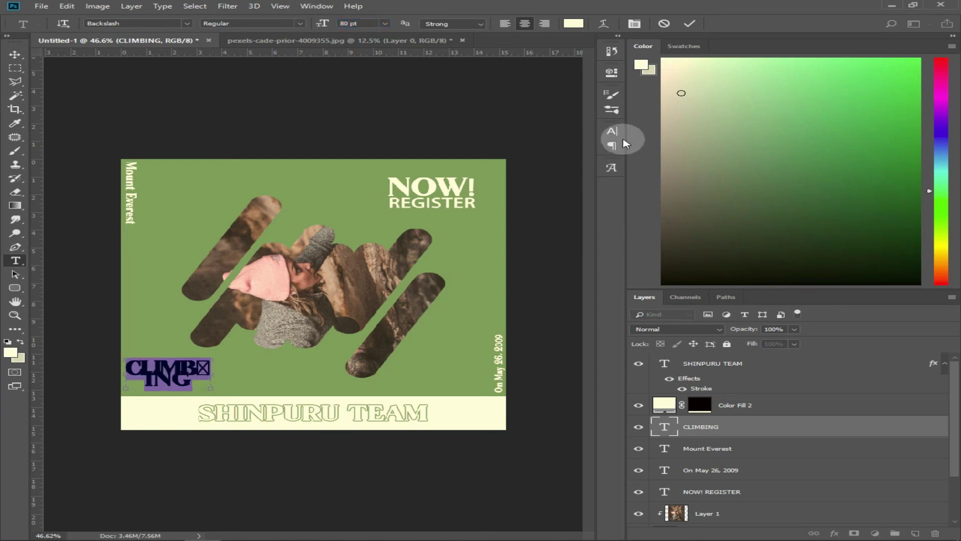
{"action": "left_click", "coordinate": [611, 131]}
{"action": "left_click_drag", "start_coordinate": [527, 158], "coordinate": [531, 157]}
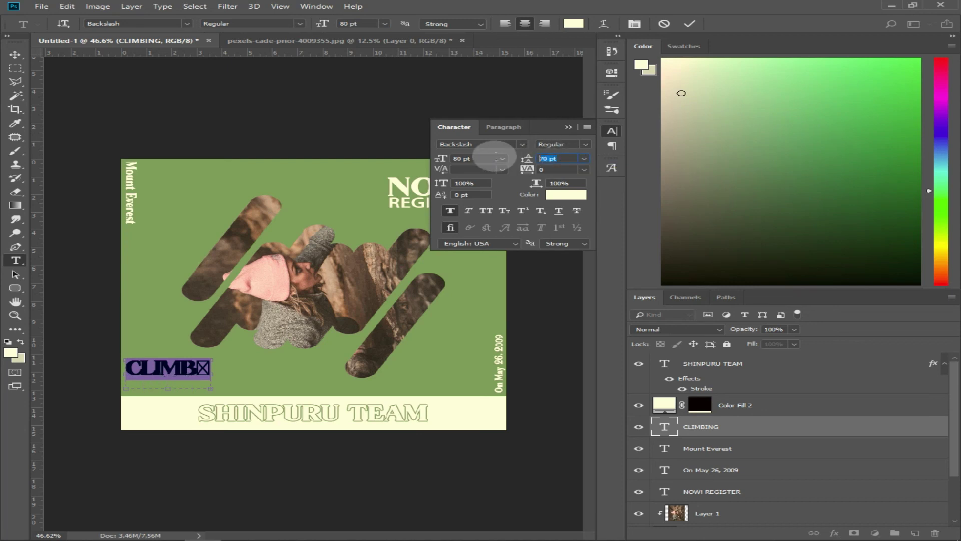
Resize the text box and rework the title into 'CLIM' over 'BING'.
{"action": "left_click_drag", "start_coordinate": [169, 390], "coordinate": [169, 396]}
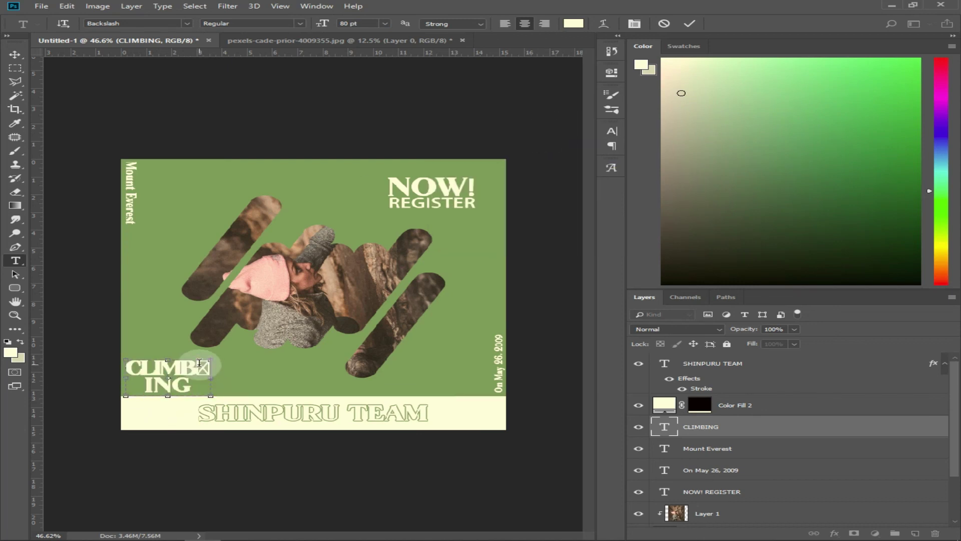
{"action": "key", "text": "BackSpace"}
{"action": "key", "text": "BackSpace"}
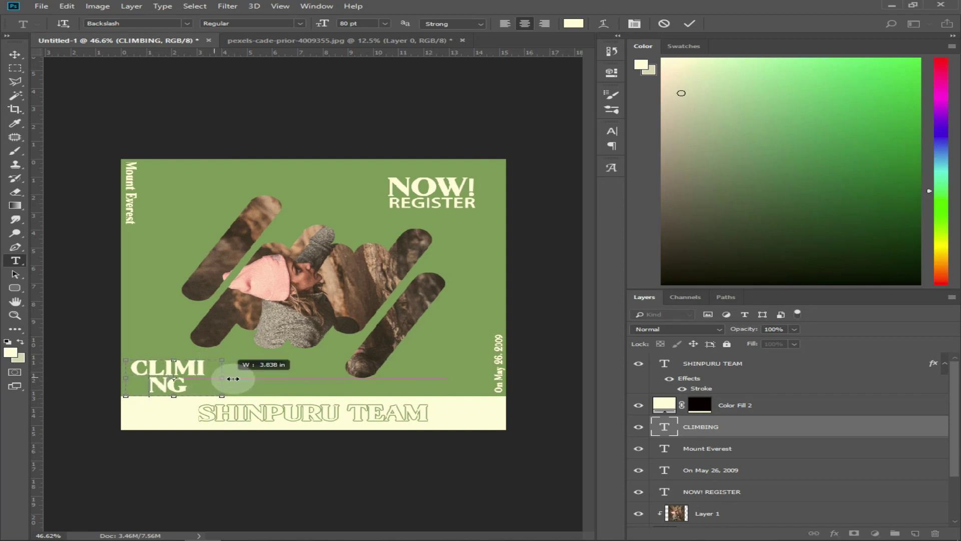
{"action": "mouse_move", "coordinate": [210, 378]}
{"action": "left_mouse_down"}
{"action": "mouse_move", "coordinate": [256, 378]}
{"action": "mouse_move", "coordinate": [231, 369]}
{"action": "left_mouse_up"}
{"action": "key", "text": "BackSpace"}
{"action": "key", "text": "BackSpace"}
{"action": "key", "text": "BackSpace"}
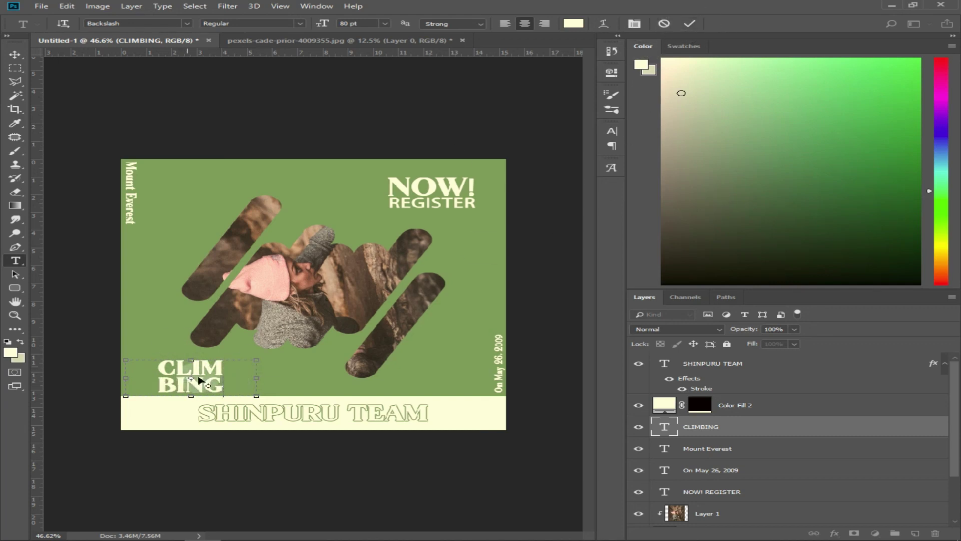
{"action": "key", "text": "ctrl+a"}
{"action": "left_click", "coordinate": [690, 24]}
Add a pale yellow outline stroke to the CLIM BING layer.
{"action": "key", "text": "v"}
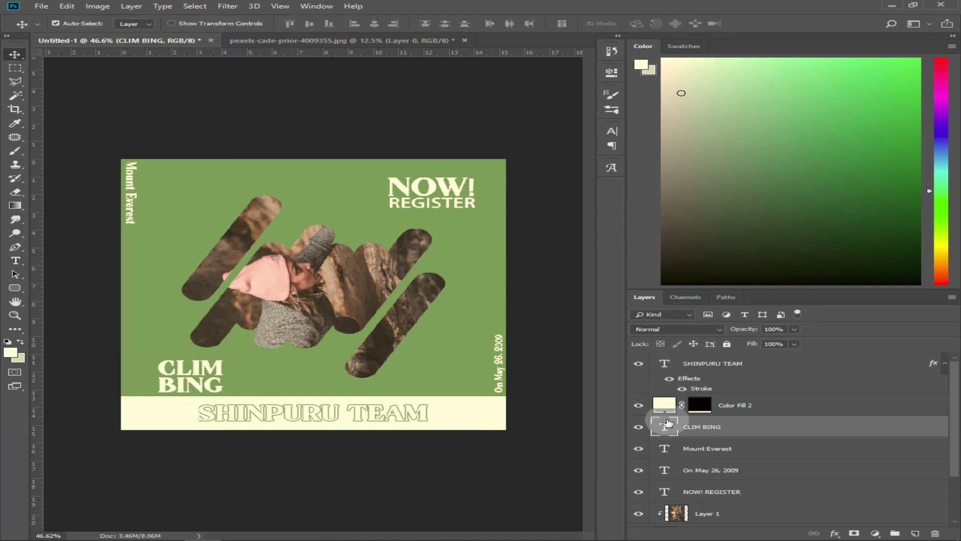
{"action": "double_click", "coordinate": [666, 424]}
{"action": "left_click", "coordinate": [745, 441]}
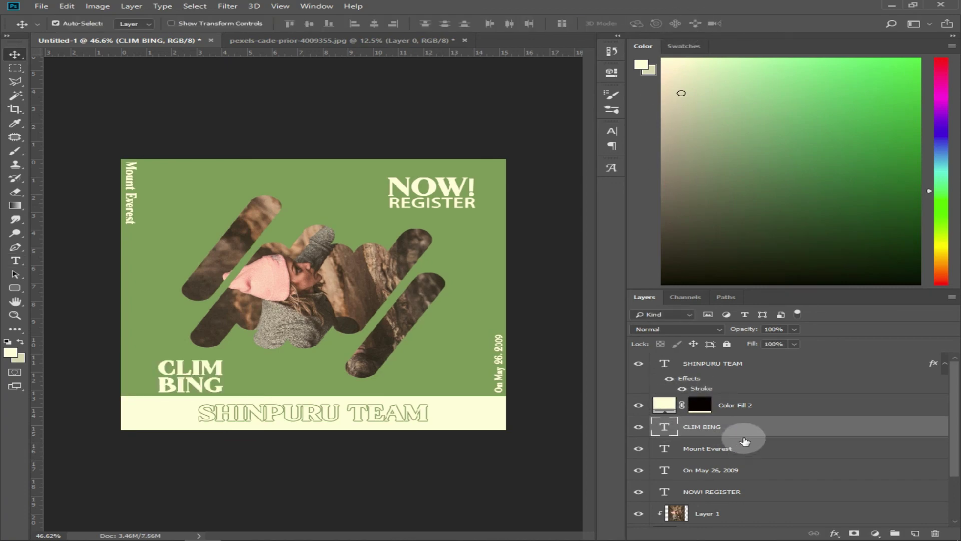
{"action": "double_click", "coordinate": [745, 441]}
{"action": "left_click", "coordinate": [412, 161]}
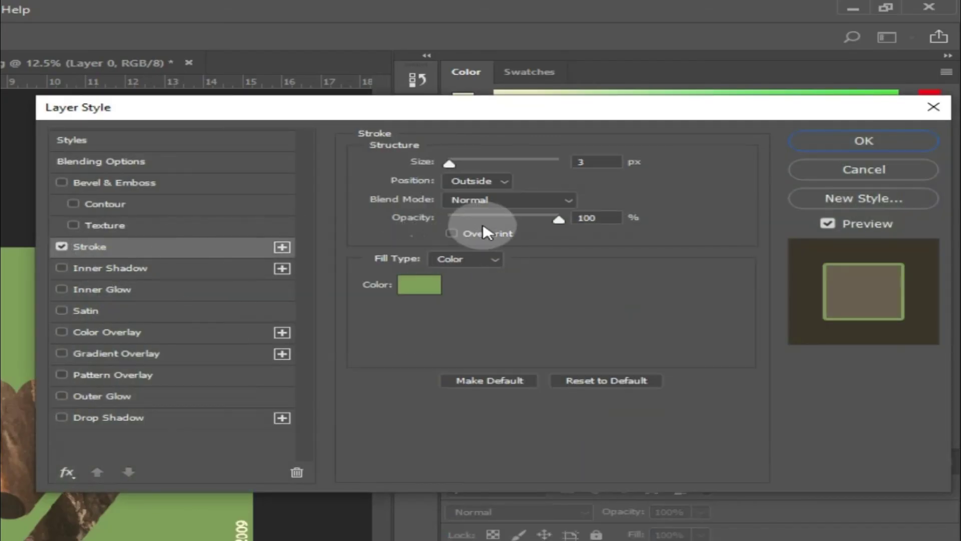
{"action": "left_click", "coordinate": [420, 285]}
{"action": "left_click", "coordinate": [168, 523]}
{"action": "left_click", "coordinate": [693, 526]}
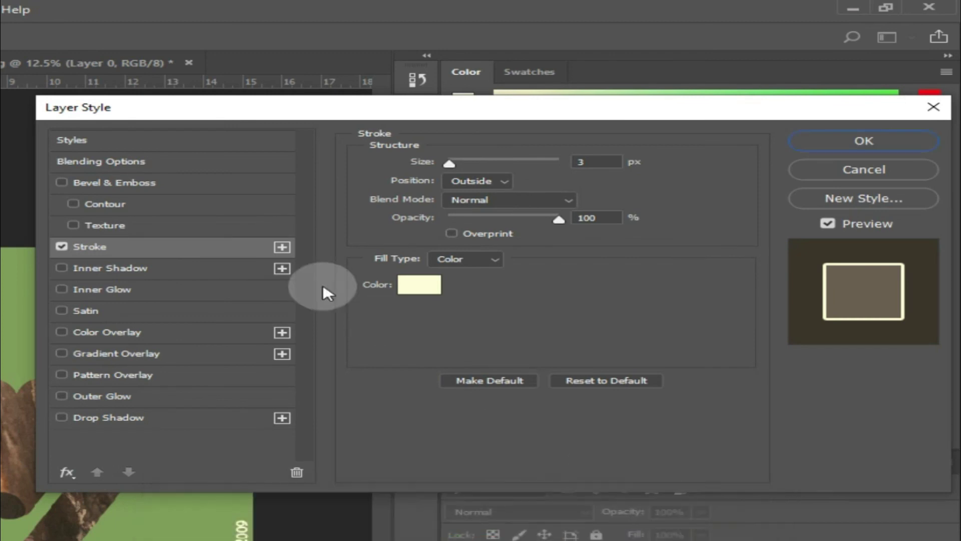
Set the CLIM BING fill opacity to 0 and apply the layer style.
{"action": "left_click", "coordinate": [60, 161]}
{"action": "left_click_drag", "start_coordinate": [579, 222], "coordinate": [397, 222]}
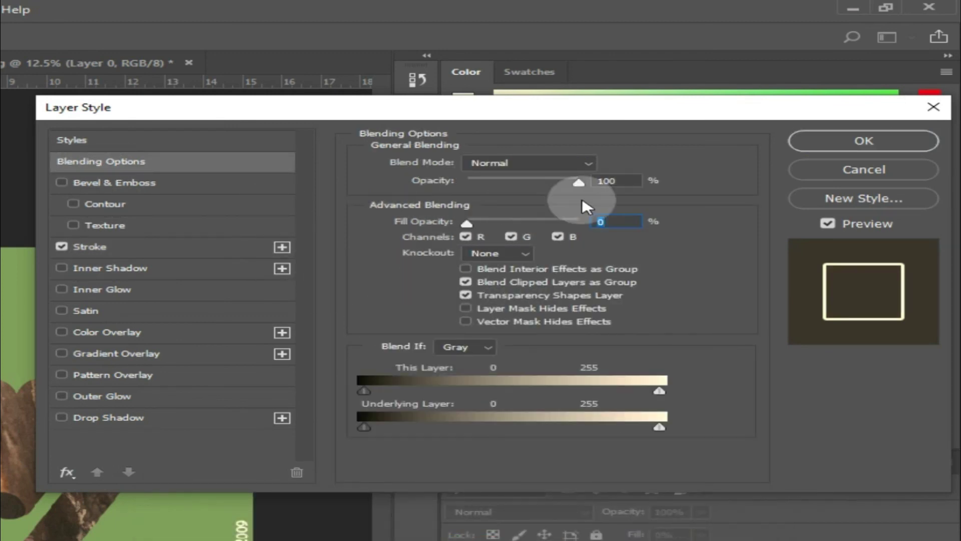
{"action": "left_click", "coordinate": [809, 143]}
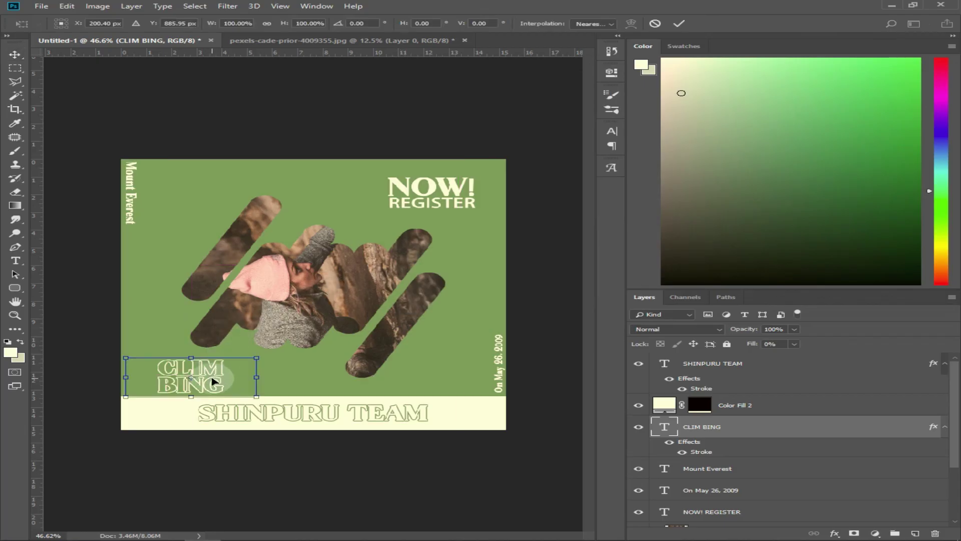